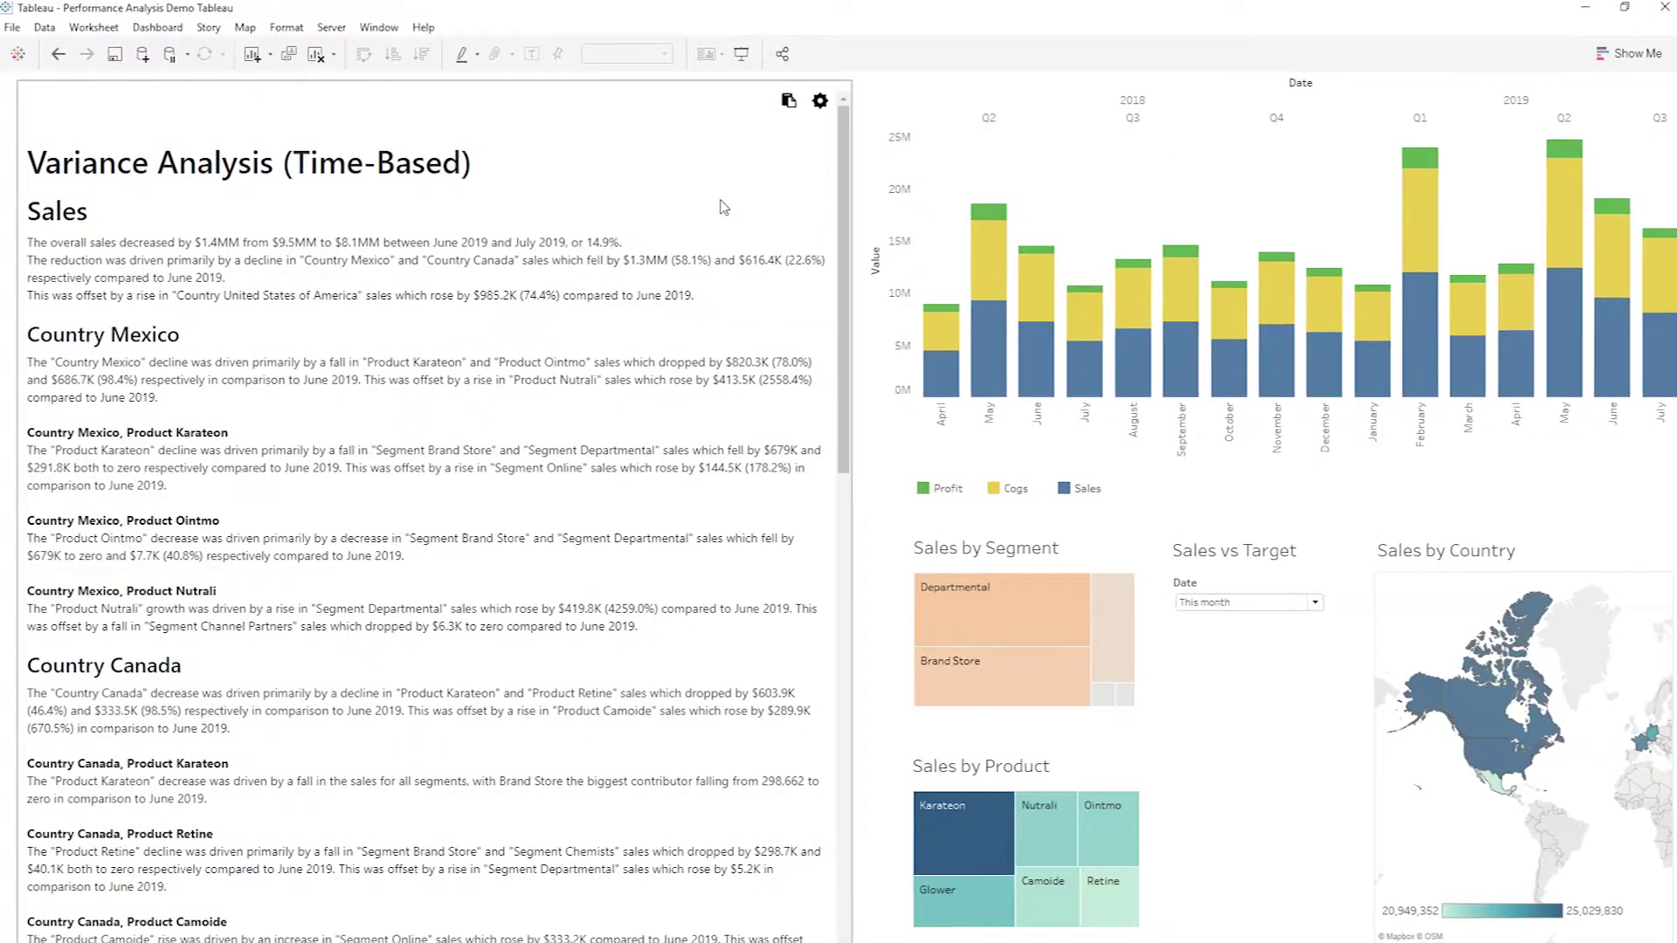
left_click(945, 326)
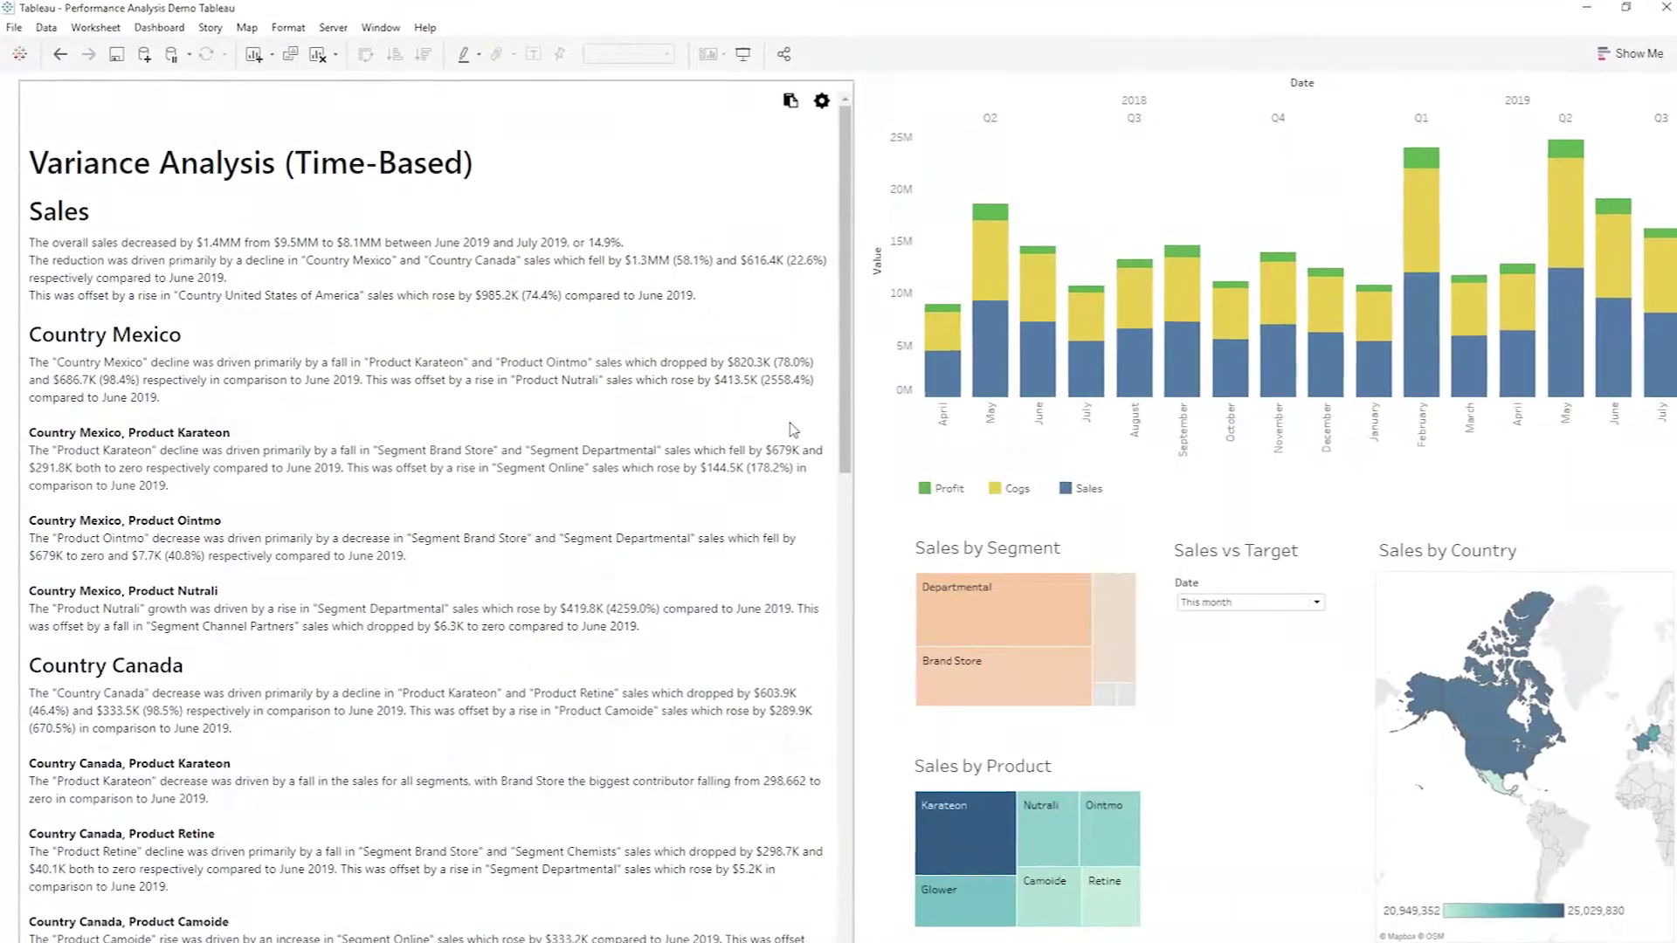
left_click_drag(854, 307, 884, 419)
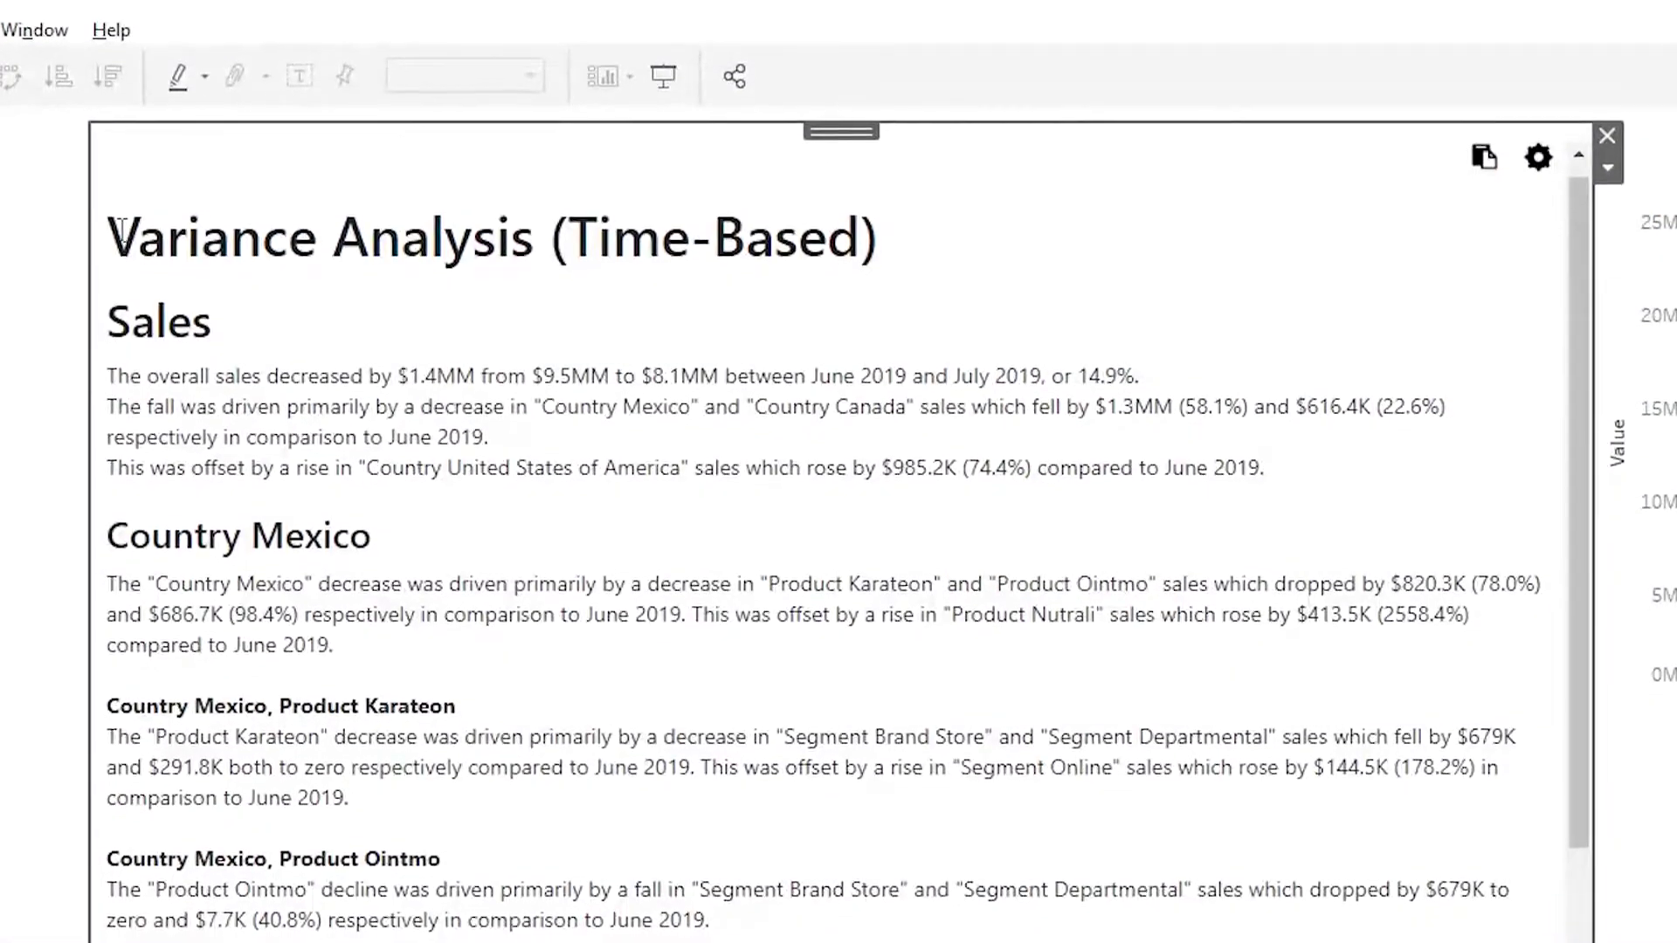
left_click_drag(433, 129, 626, 114)
left_click_drag(428, 201, 936, 241)
left_click(935, 240)
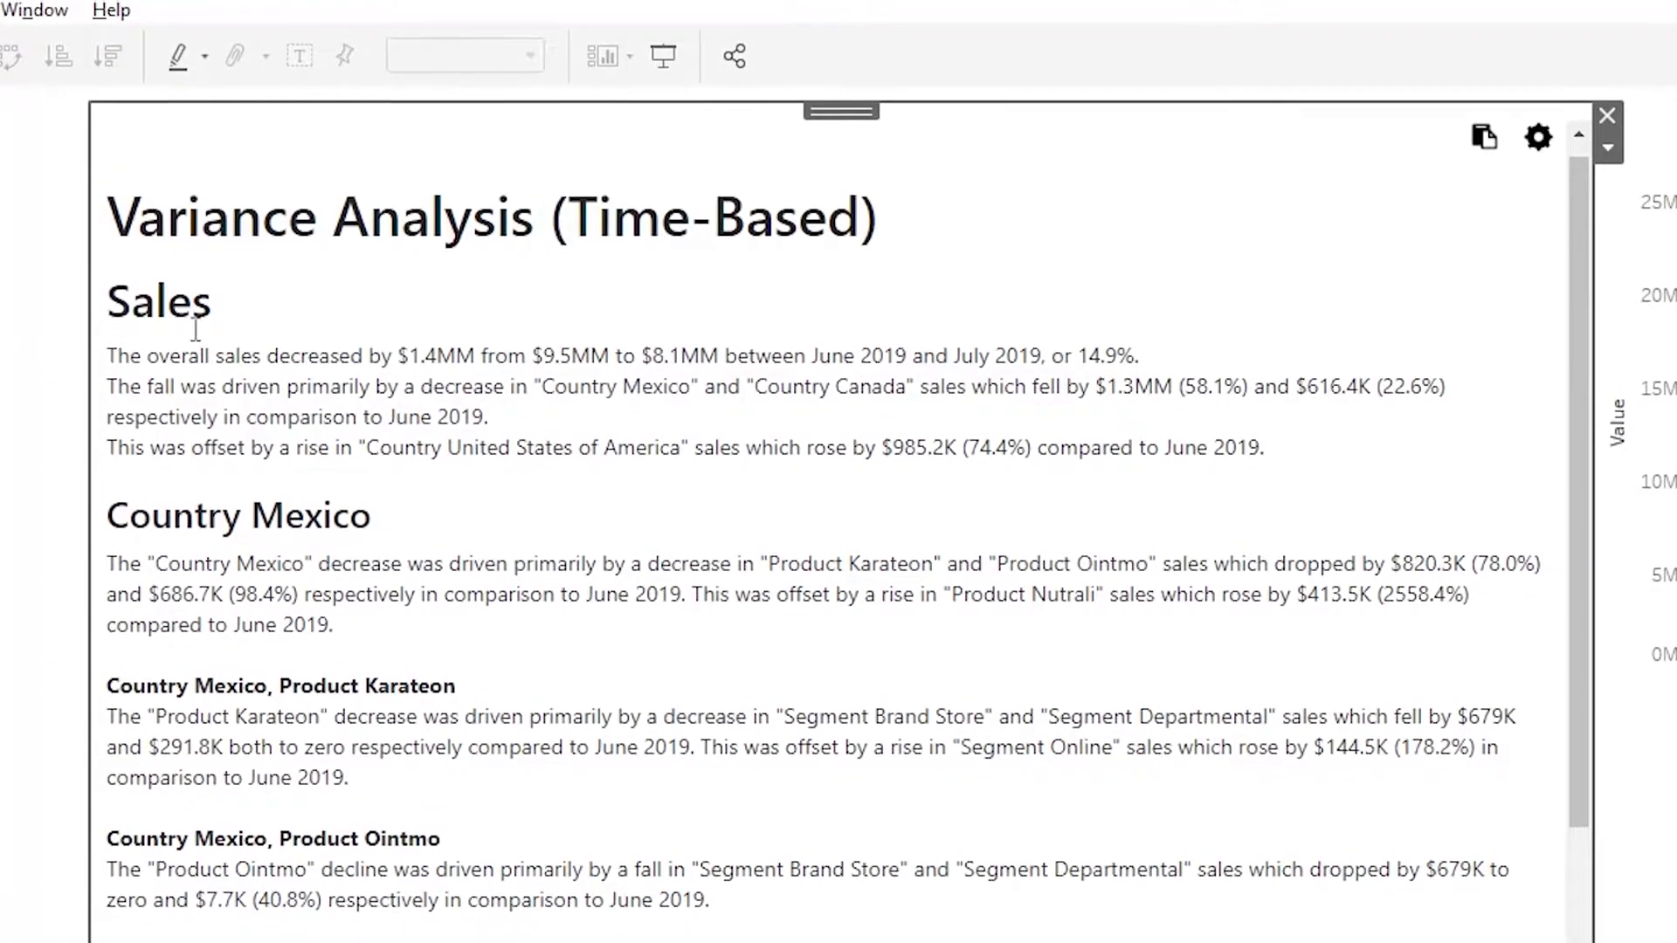
left_click_drag(105, 356, 1142, 343)
left_click(1176, 346)
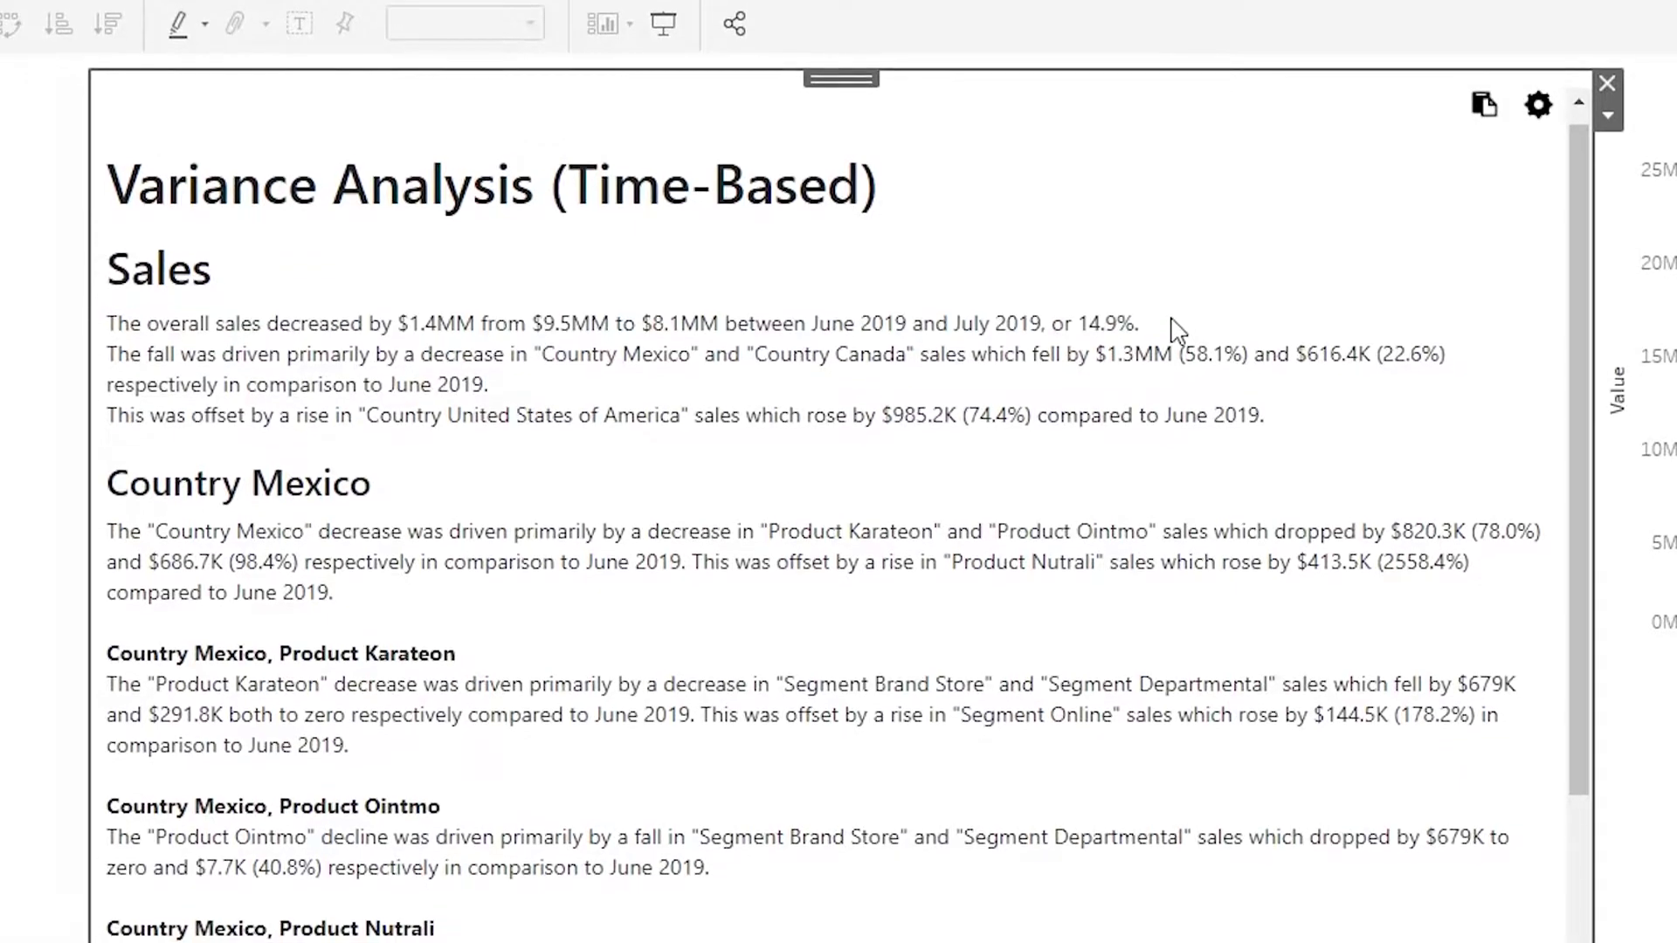
left_click_drag(1574, 348, 1605, 942)
left_click_drag(109, 366, 481, 389)
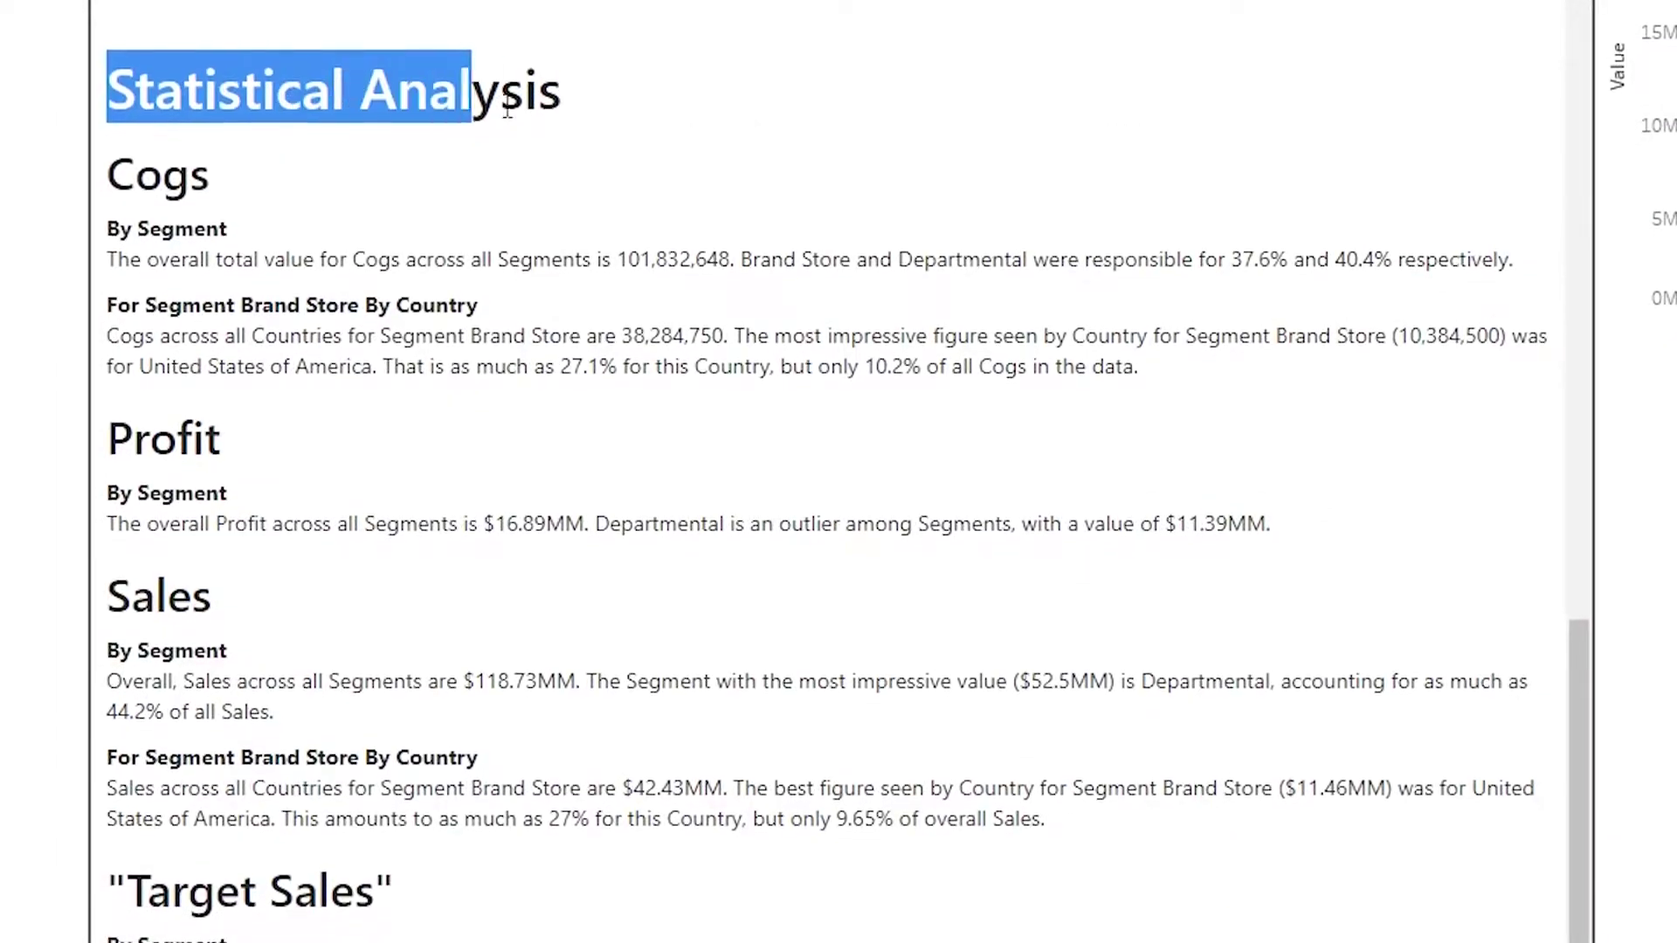
left_click_drag(481, 113, 599, 122)
left_click_drag(109, 165, 211, 162)
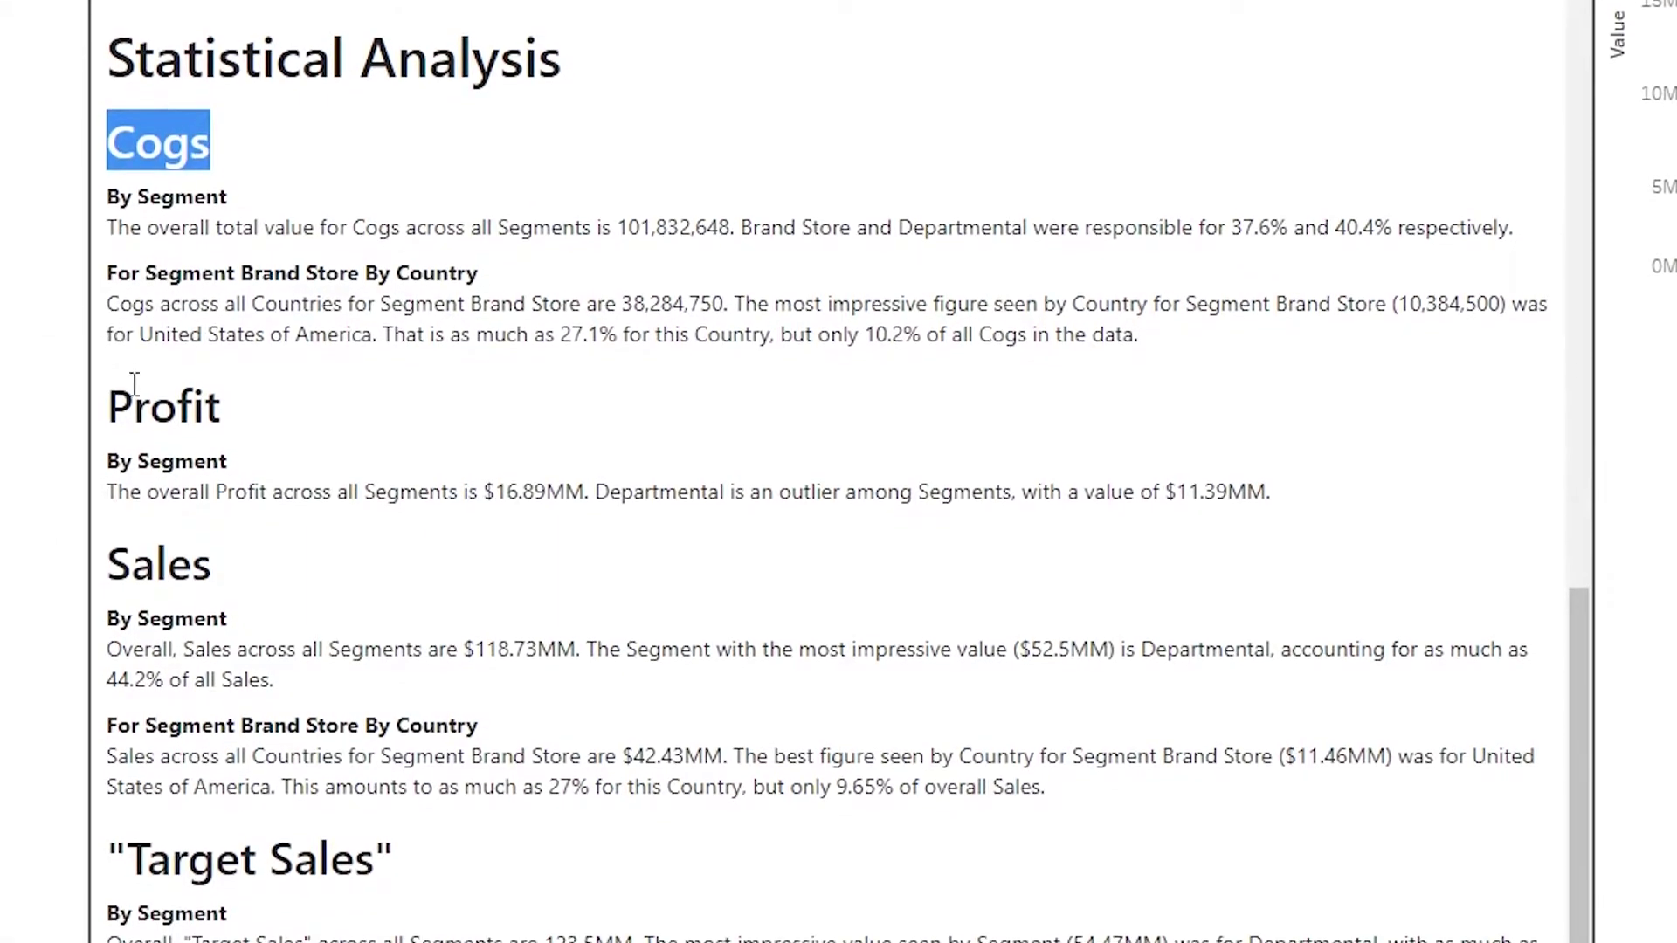
left_click_drag(108, 406, 222, 406)
left_click_drag(109, 541, 247, 562)
left_click(280, 562)
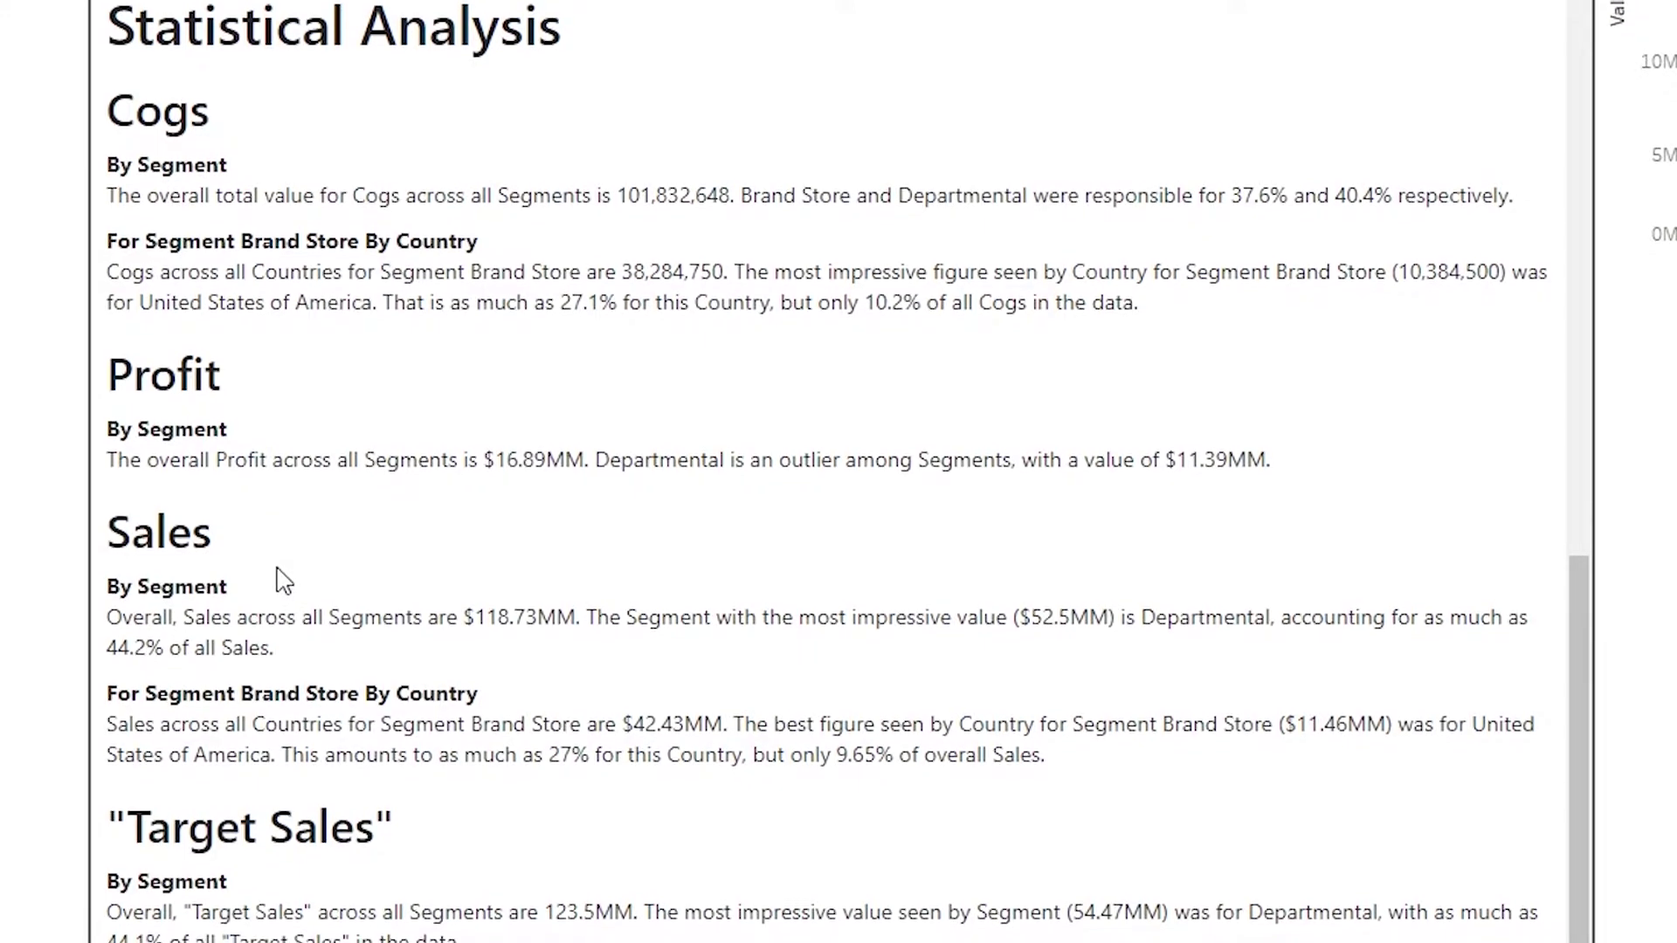
left_click_drag(109, 571, 229, 570)
left_click_drag(365, 677, 479, 677)
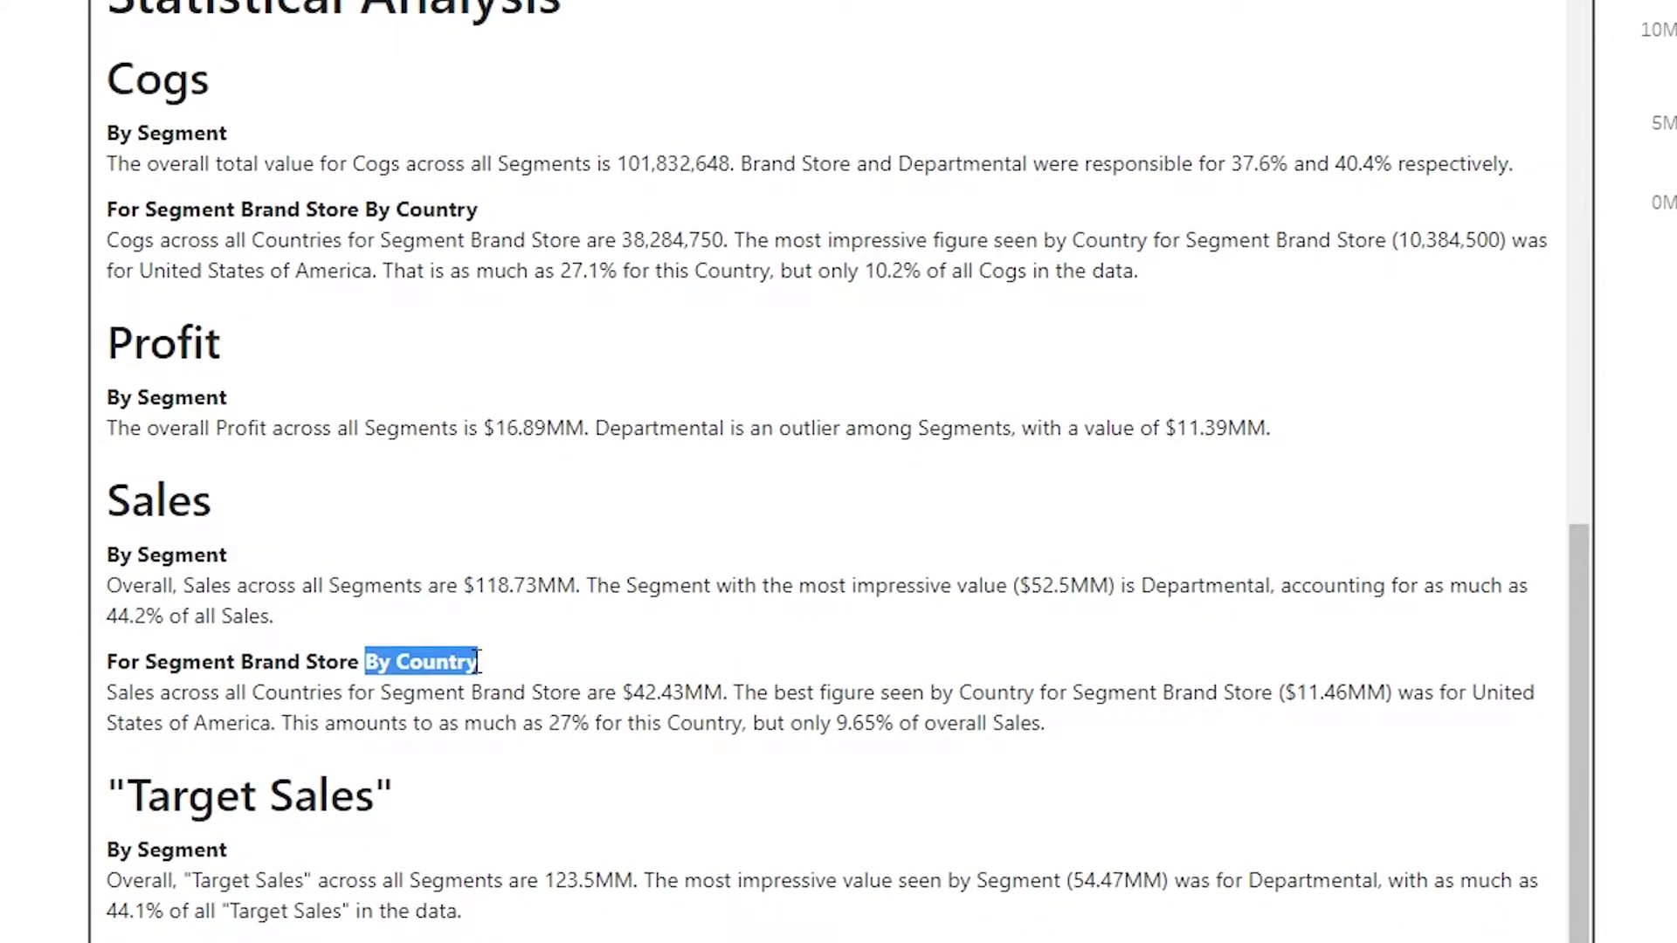
left_click(534, 661)
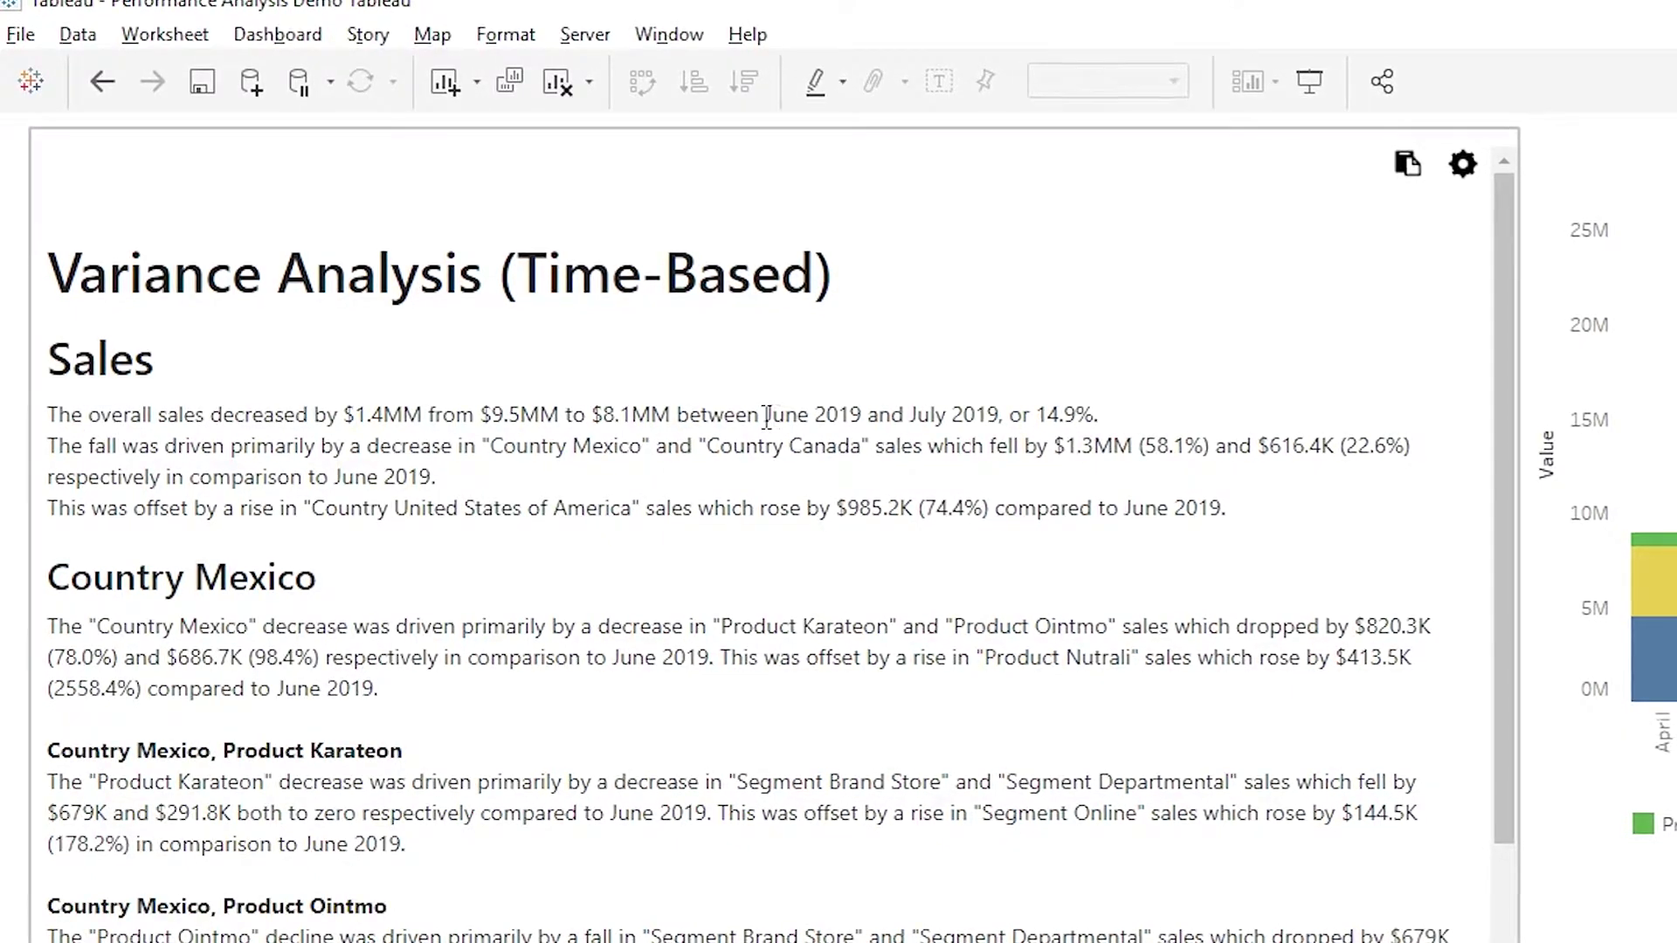
left_click_drag(772, 417, 1001, 409)
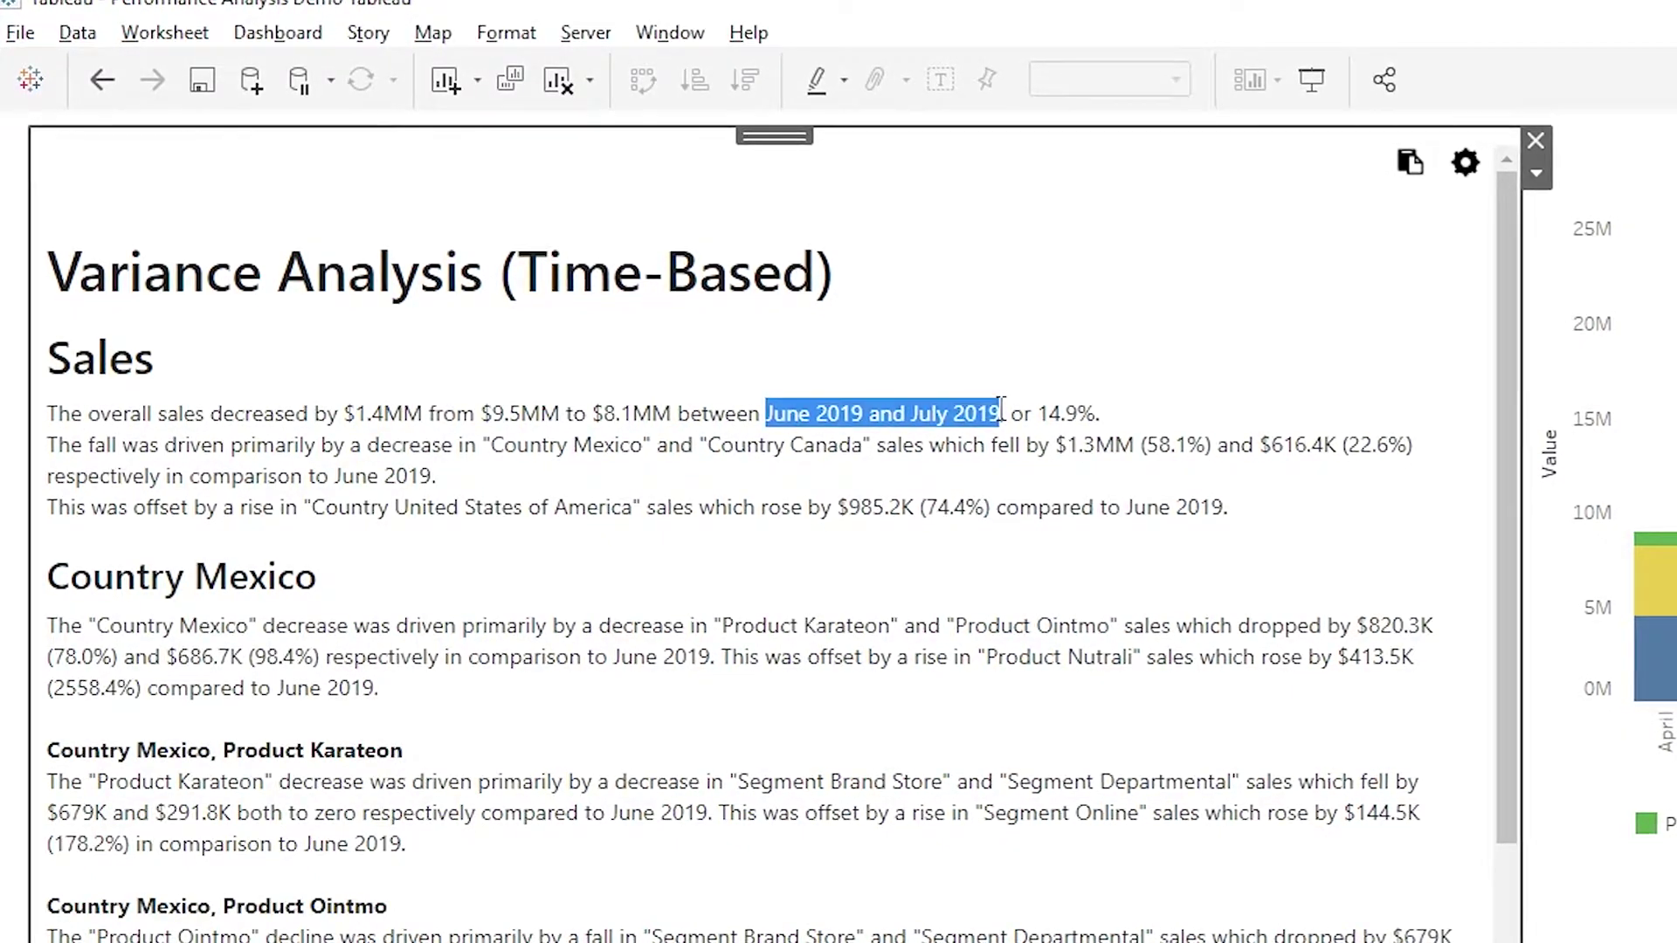
left_click(1300, 411)
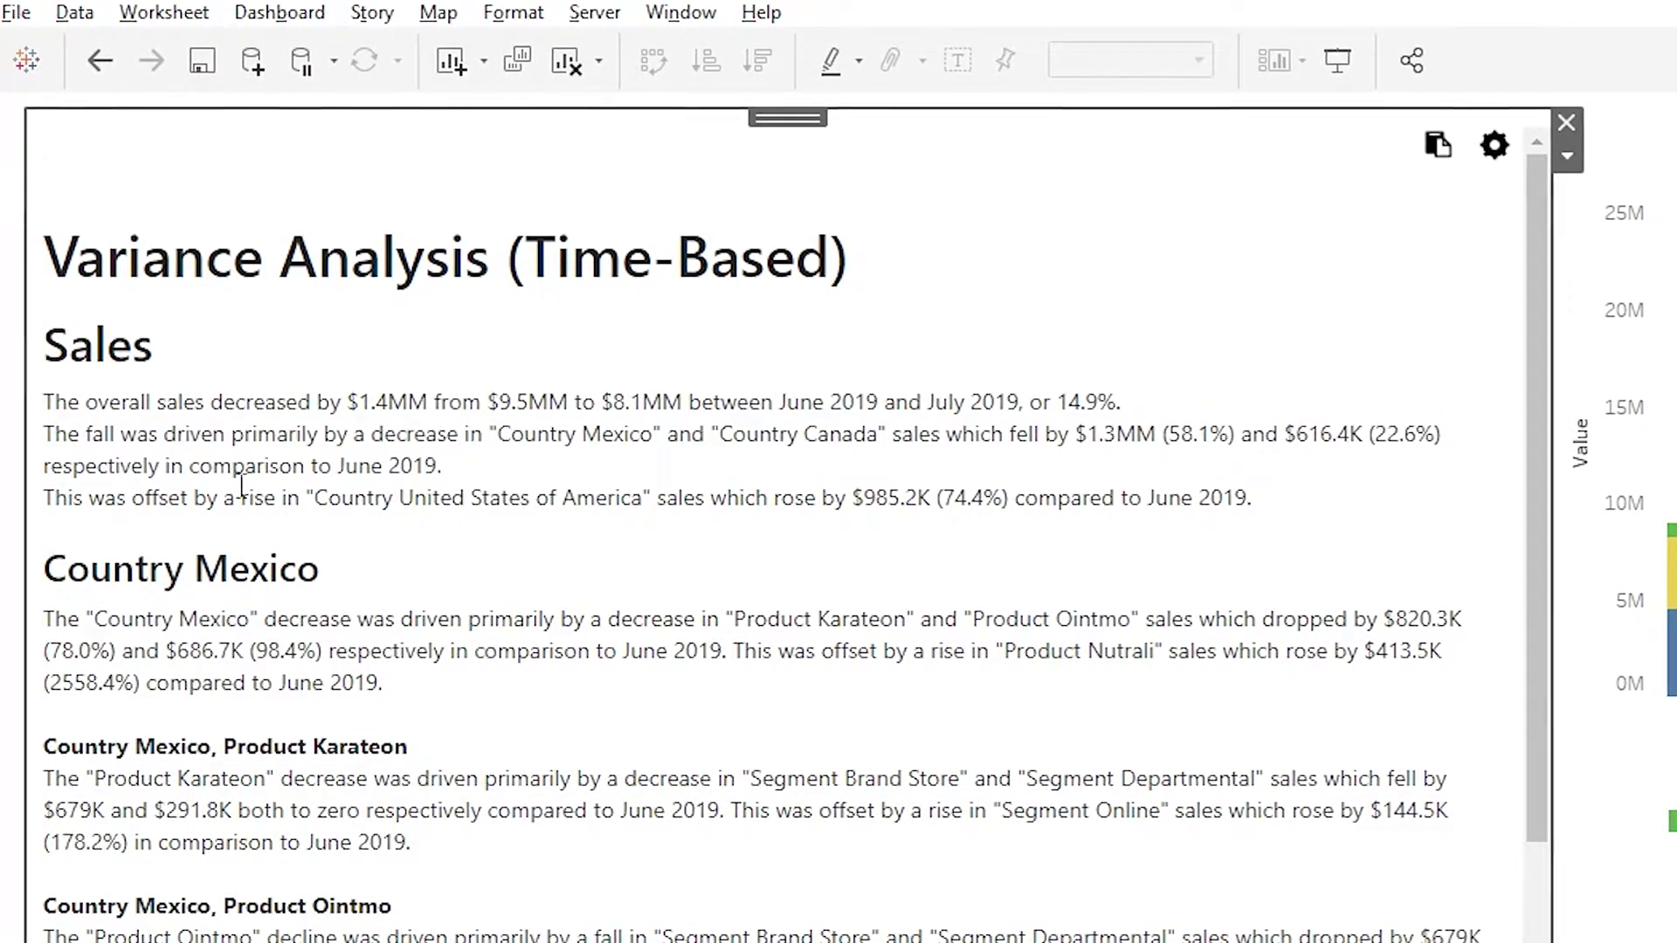
left_click_drag(689, 505, 1272, 517)
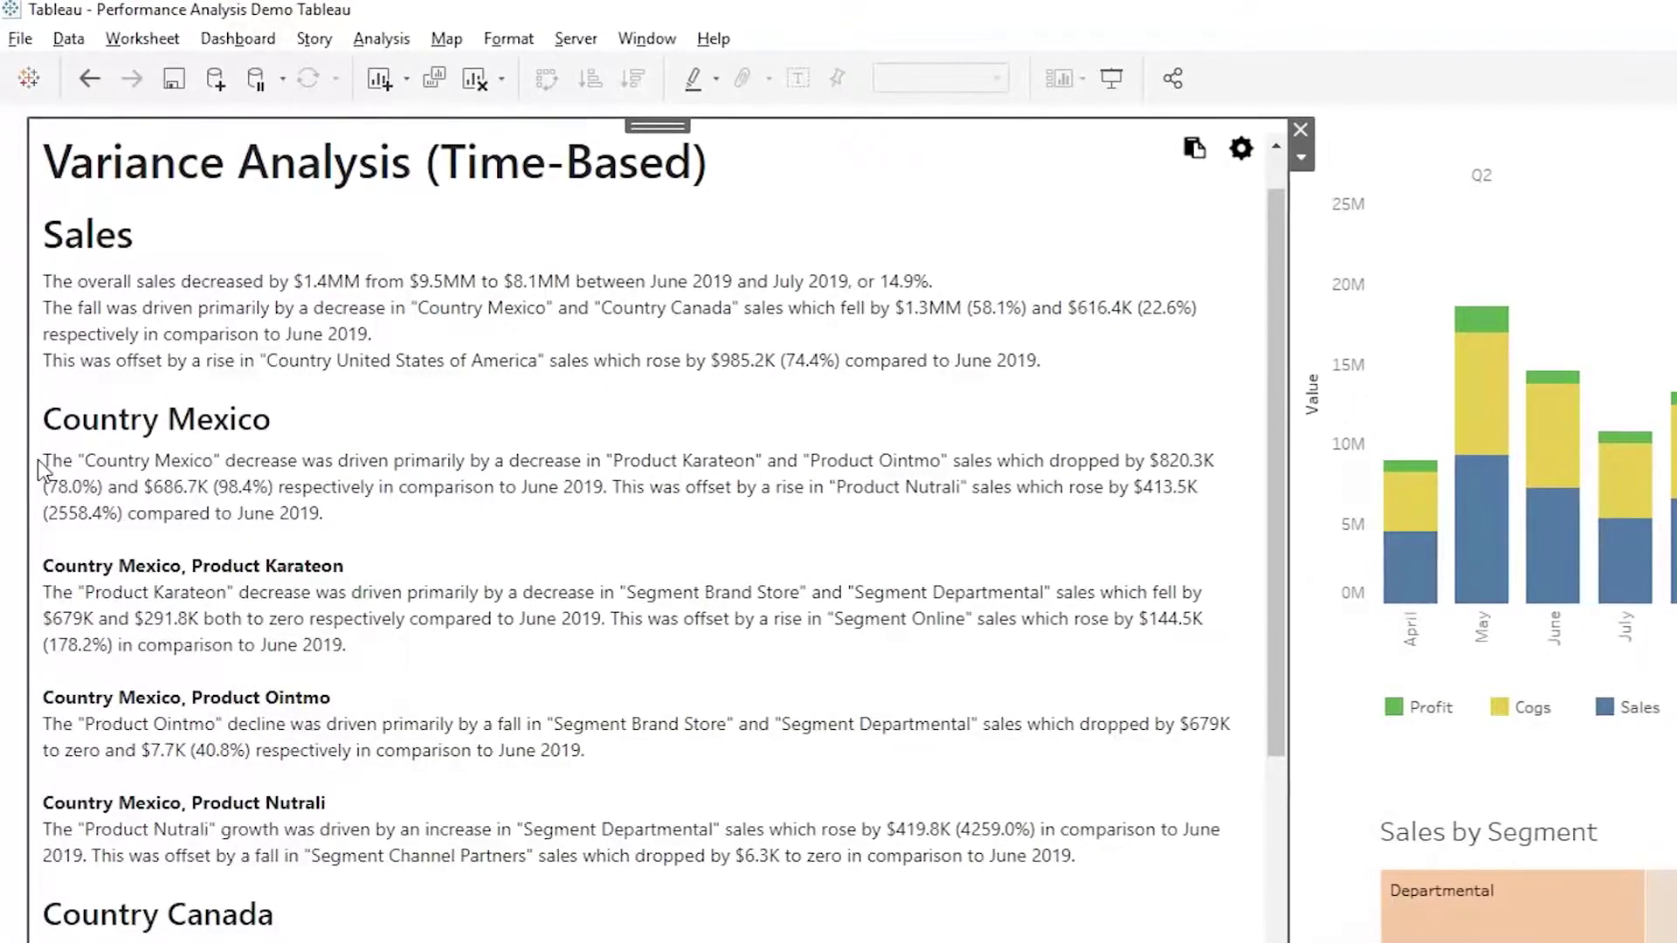
left_click_drag(1282, 371, 1301, 441)
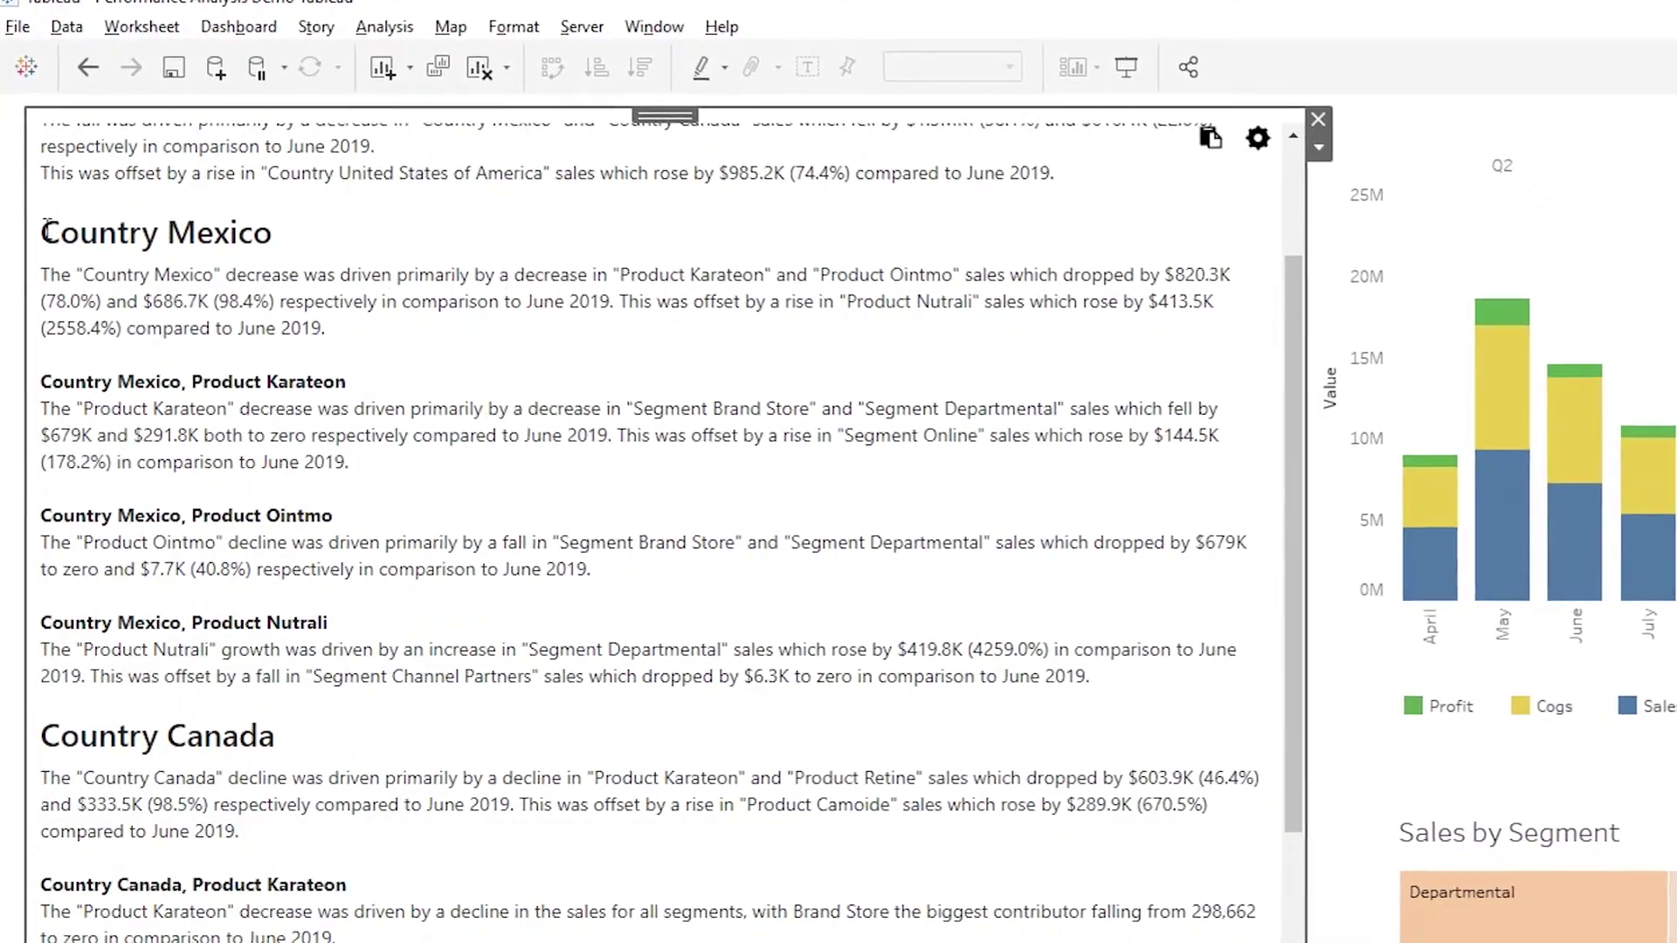
left_click_drag(42, 229, 289, 234)
left_click(45, 377)
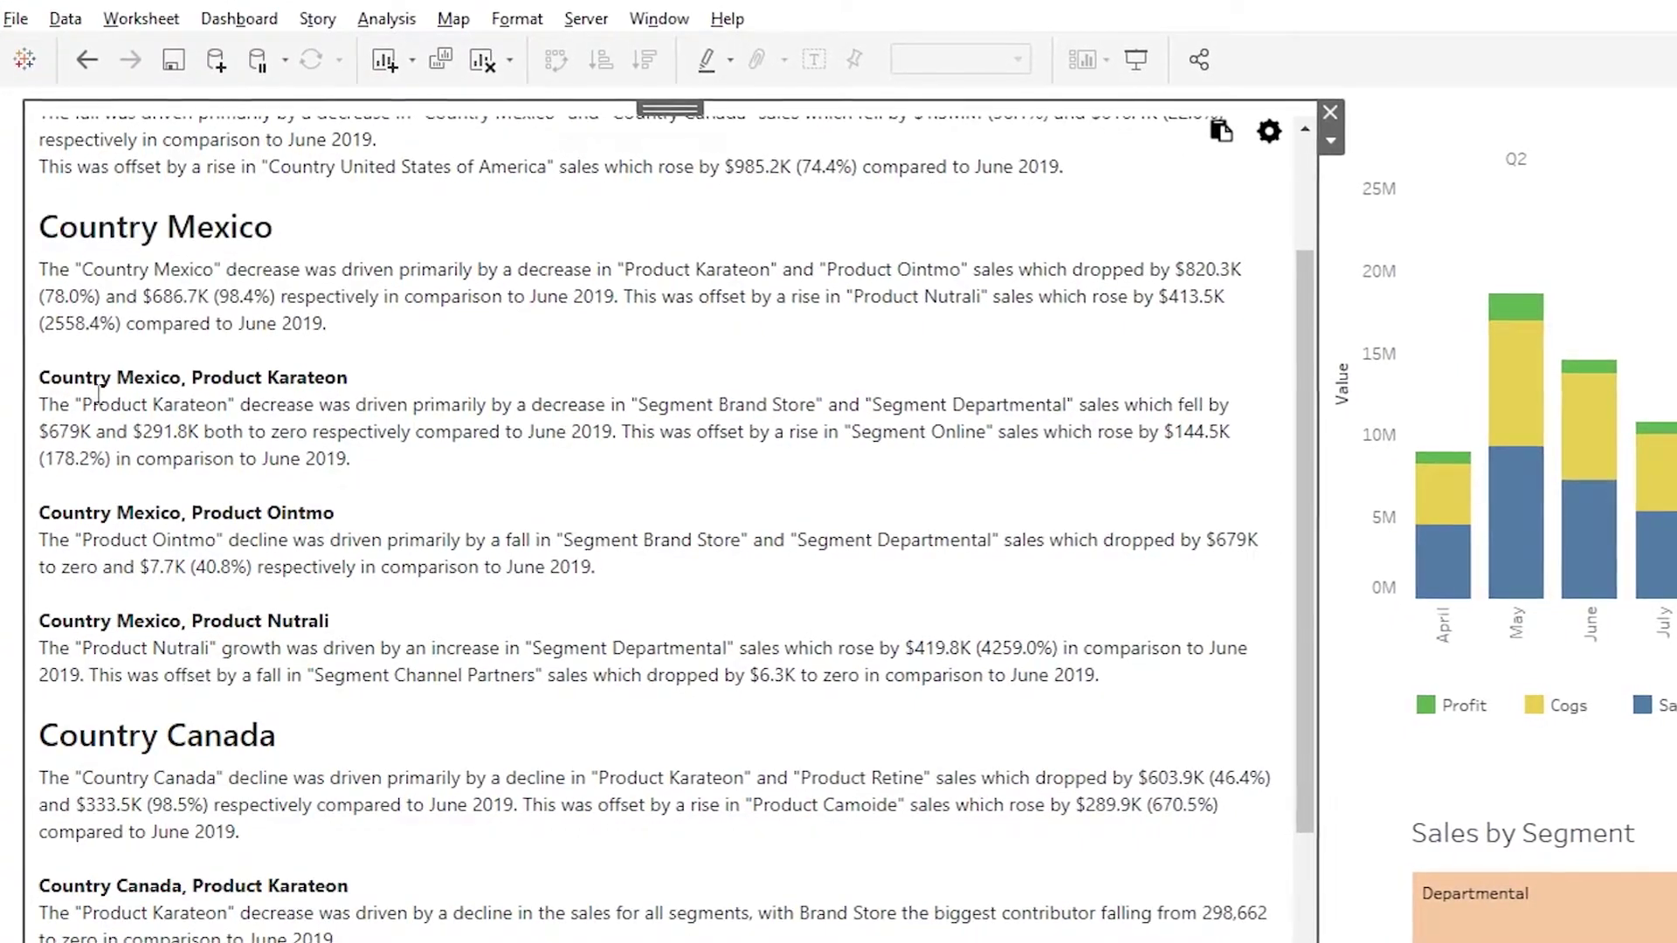
left_click_drag(45, 377, 353, 375)
left_click(374, 368)
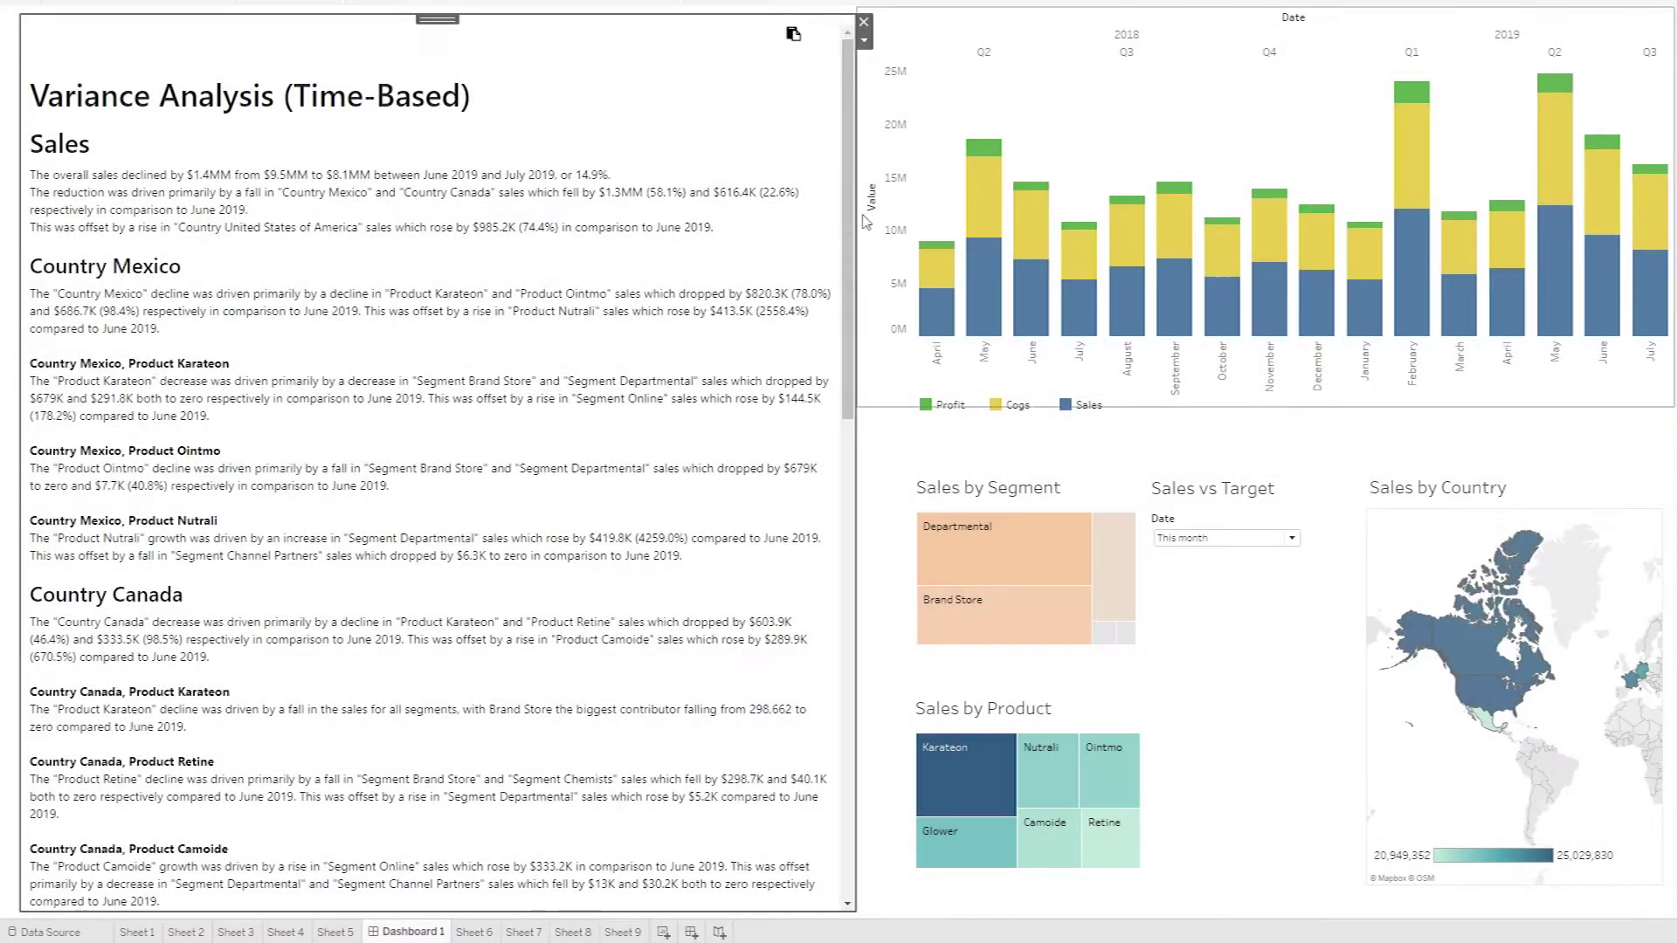
mouse_move(847, 301)
left_mouse_down()
mouse_move(847, 336)
mouse_move(854, 276)
left_mouse_up()
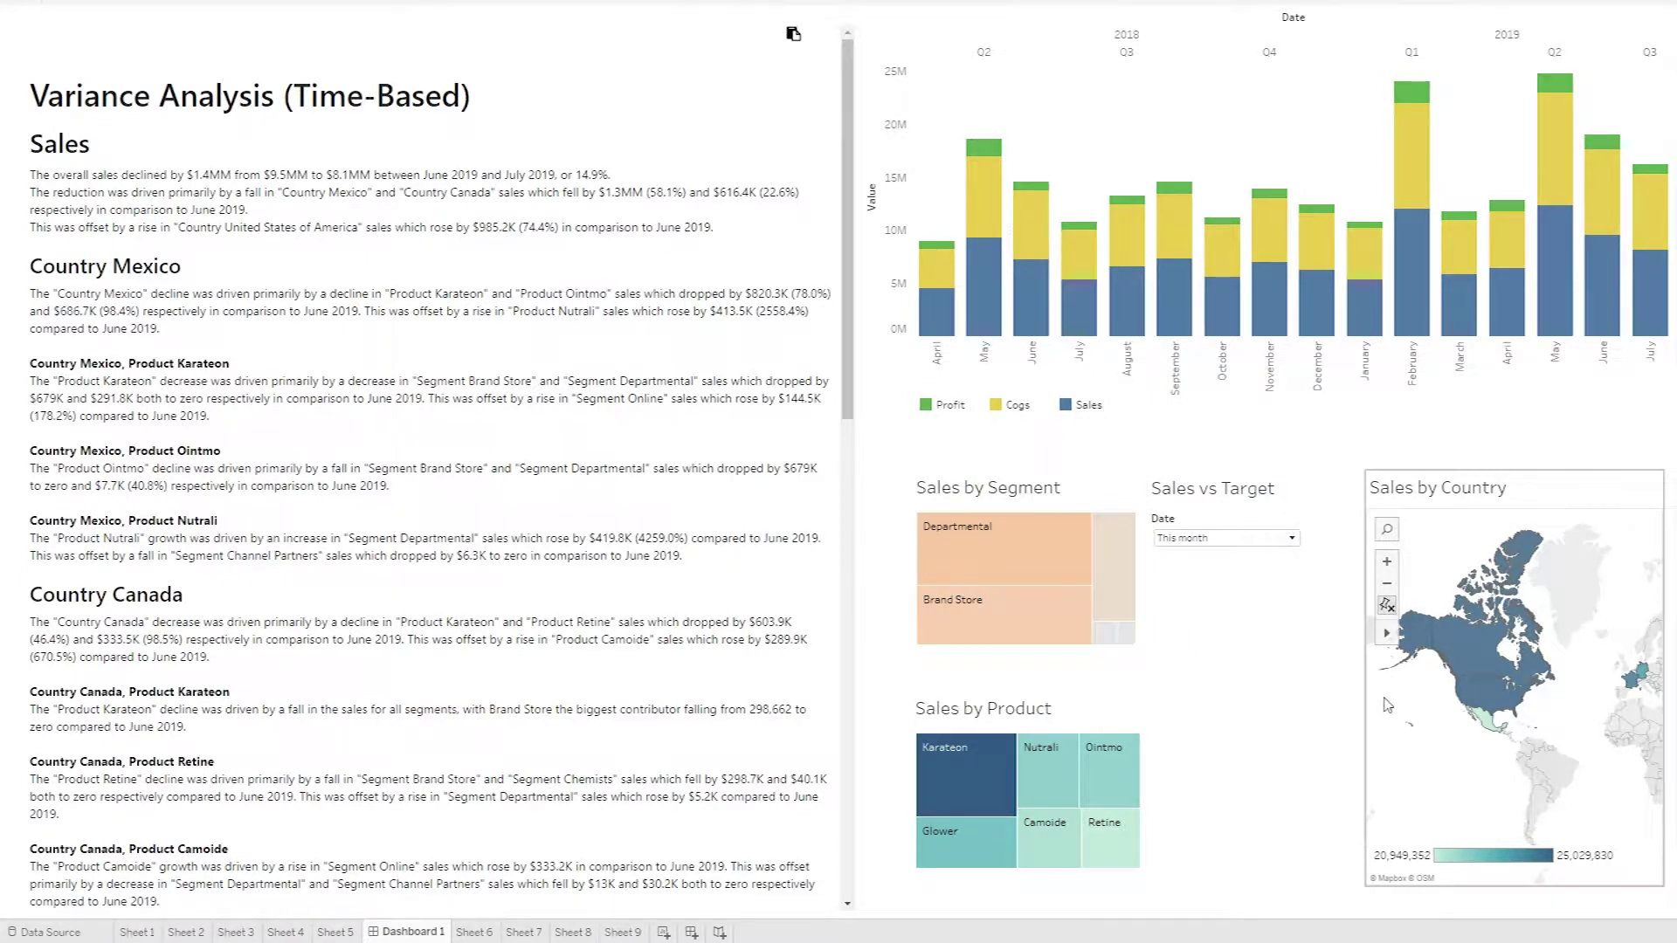
Filter the dashboard to United States of America, check the narrative panel, then clear the filter.
mouse_move(1448, 636)
mouse_move(1493, 692)
left_click(1483, 693)
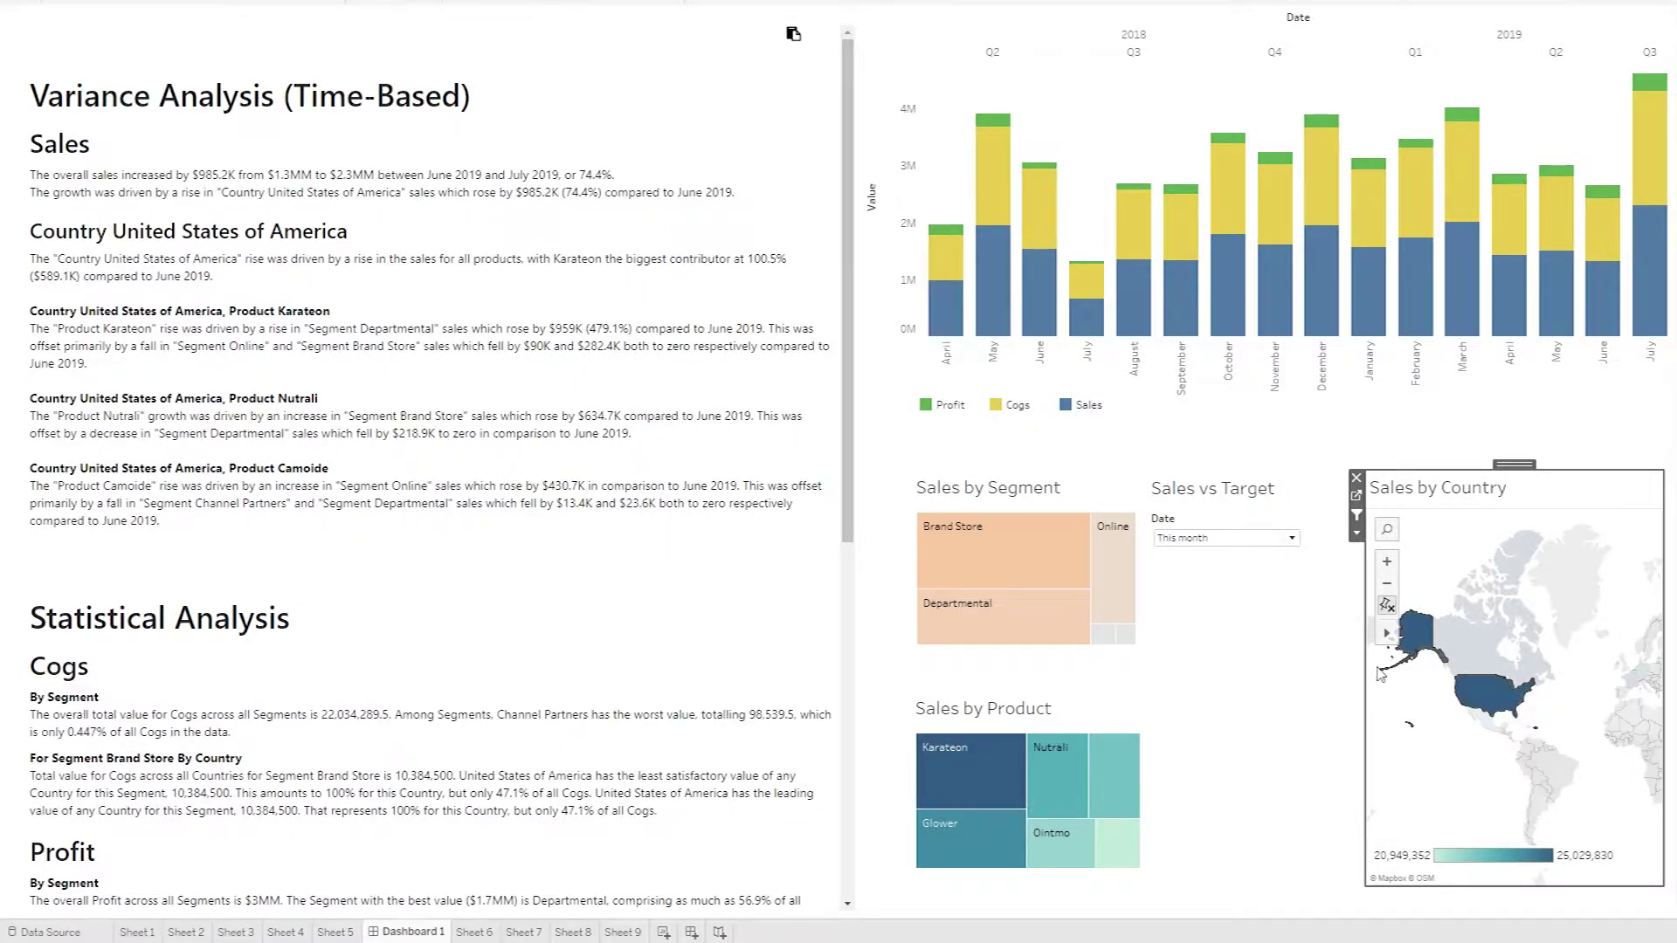
left_click(844, 199)
left_click_drag(845, 199, 871, 273)
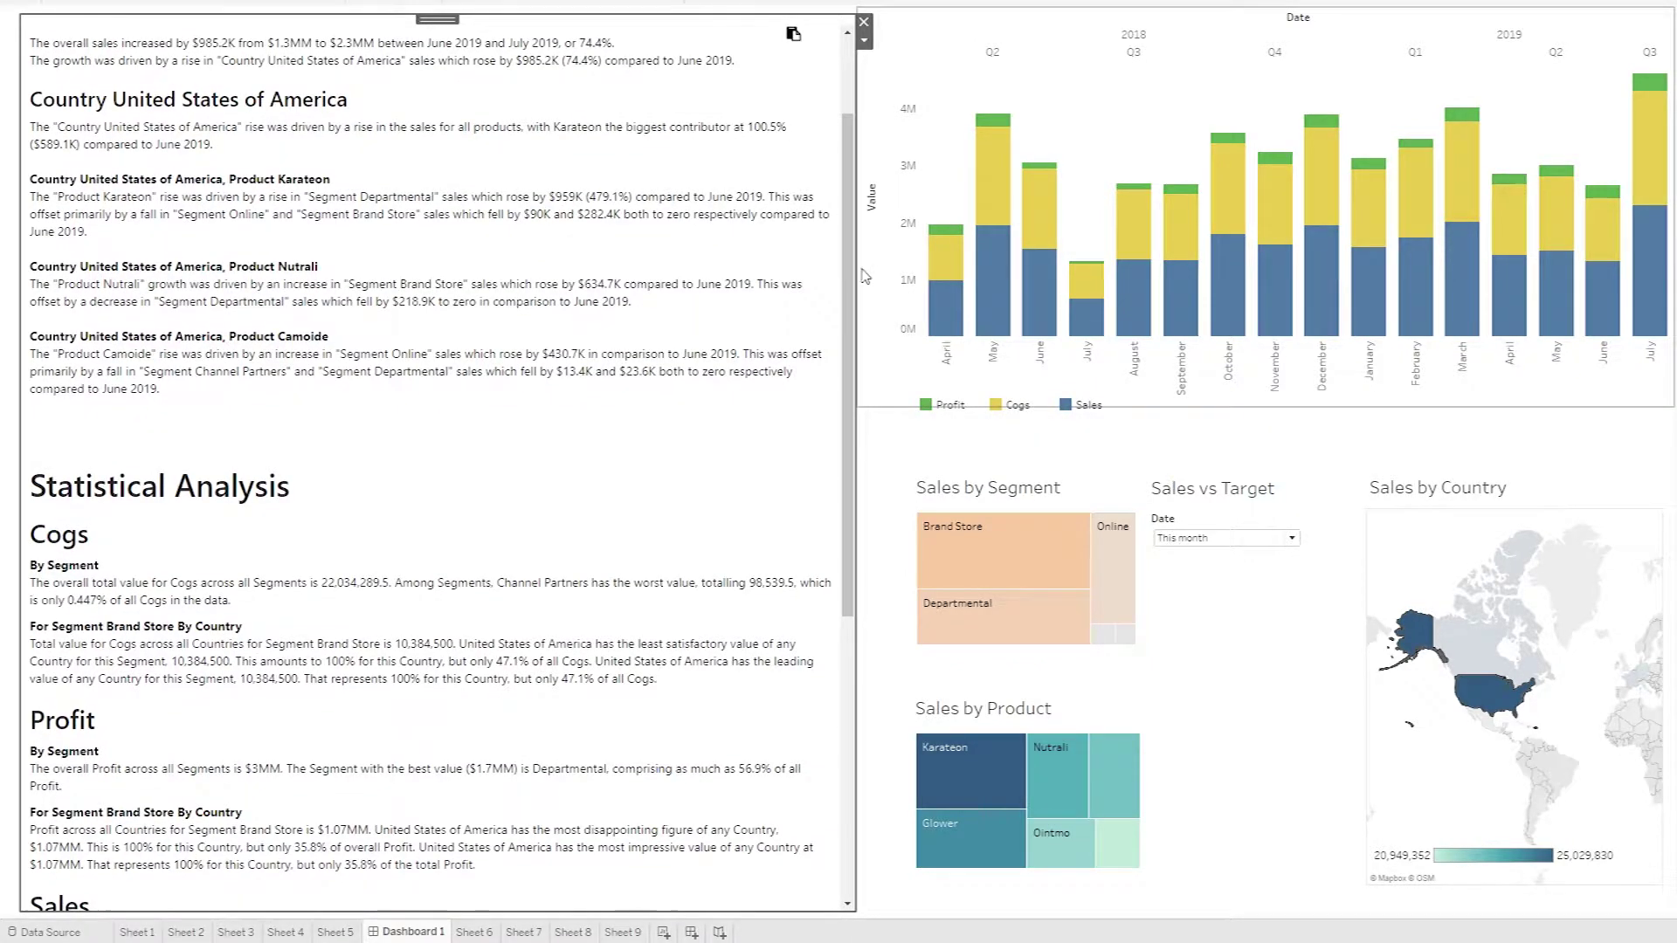
left_click(1397, 786)
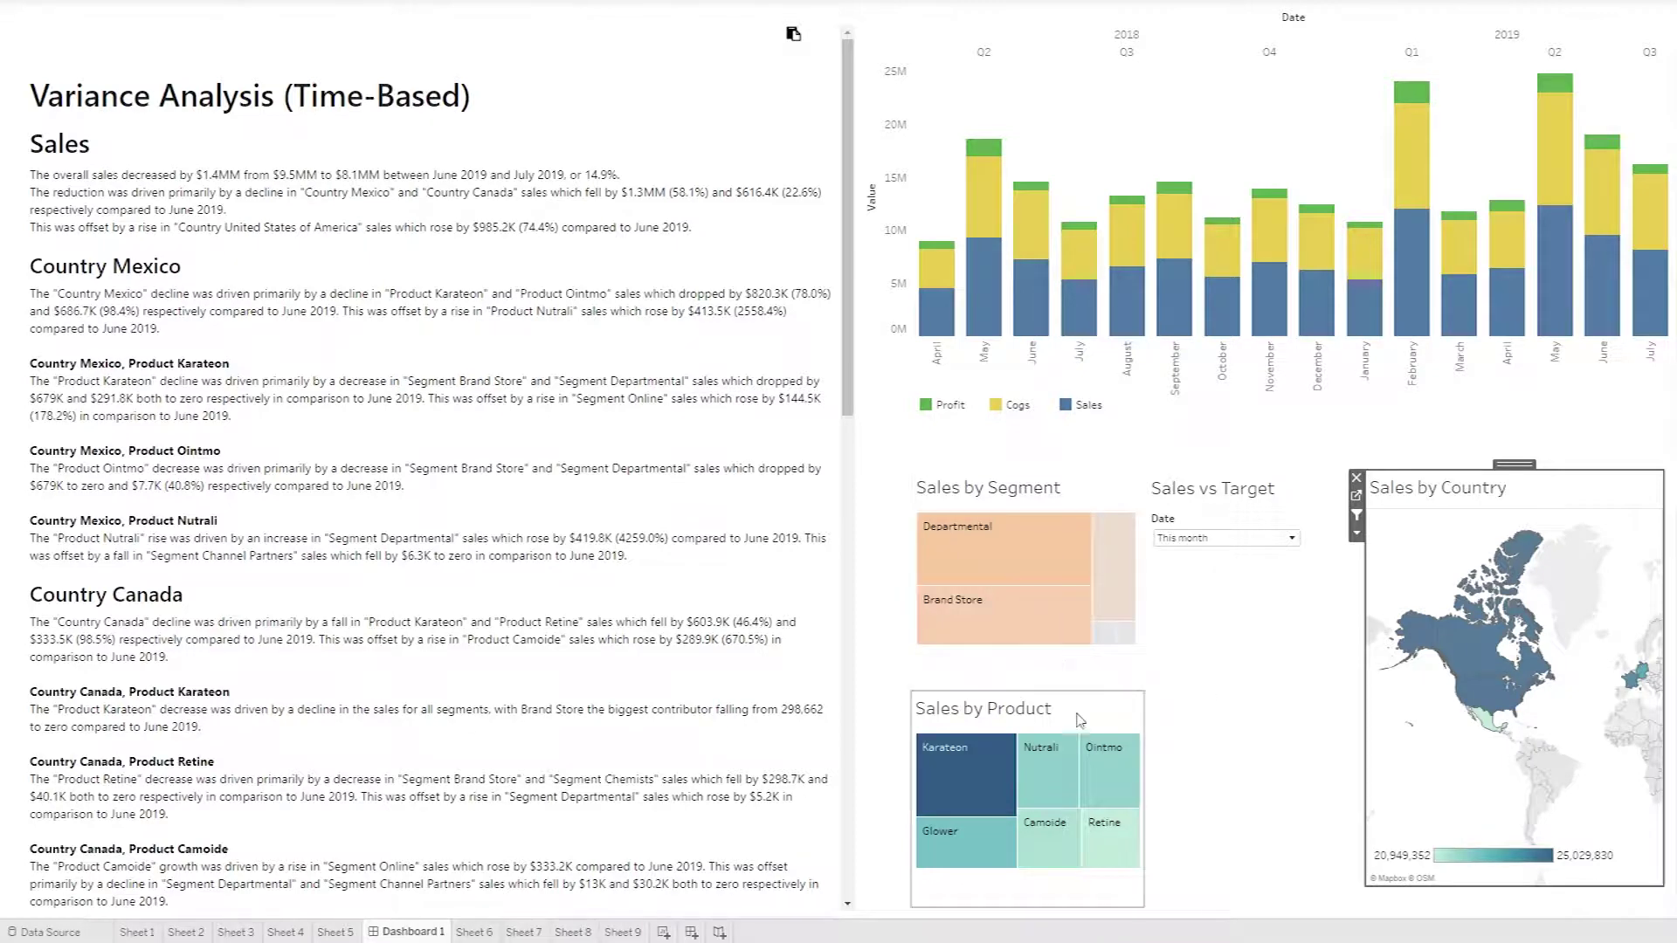
Filter the dashboard to the Channel Partners segment, then to the Ointmo product tile.
mouse_move(1112, 777)
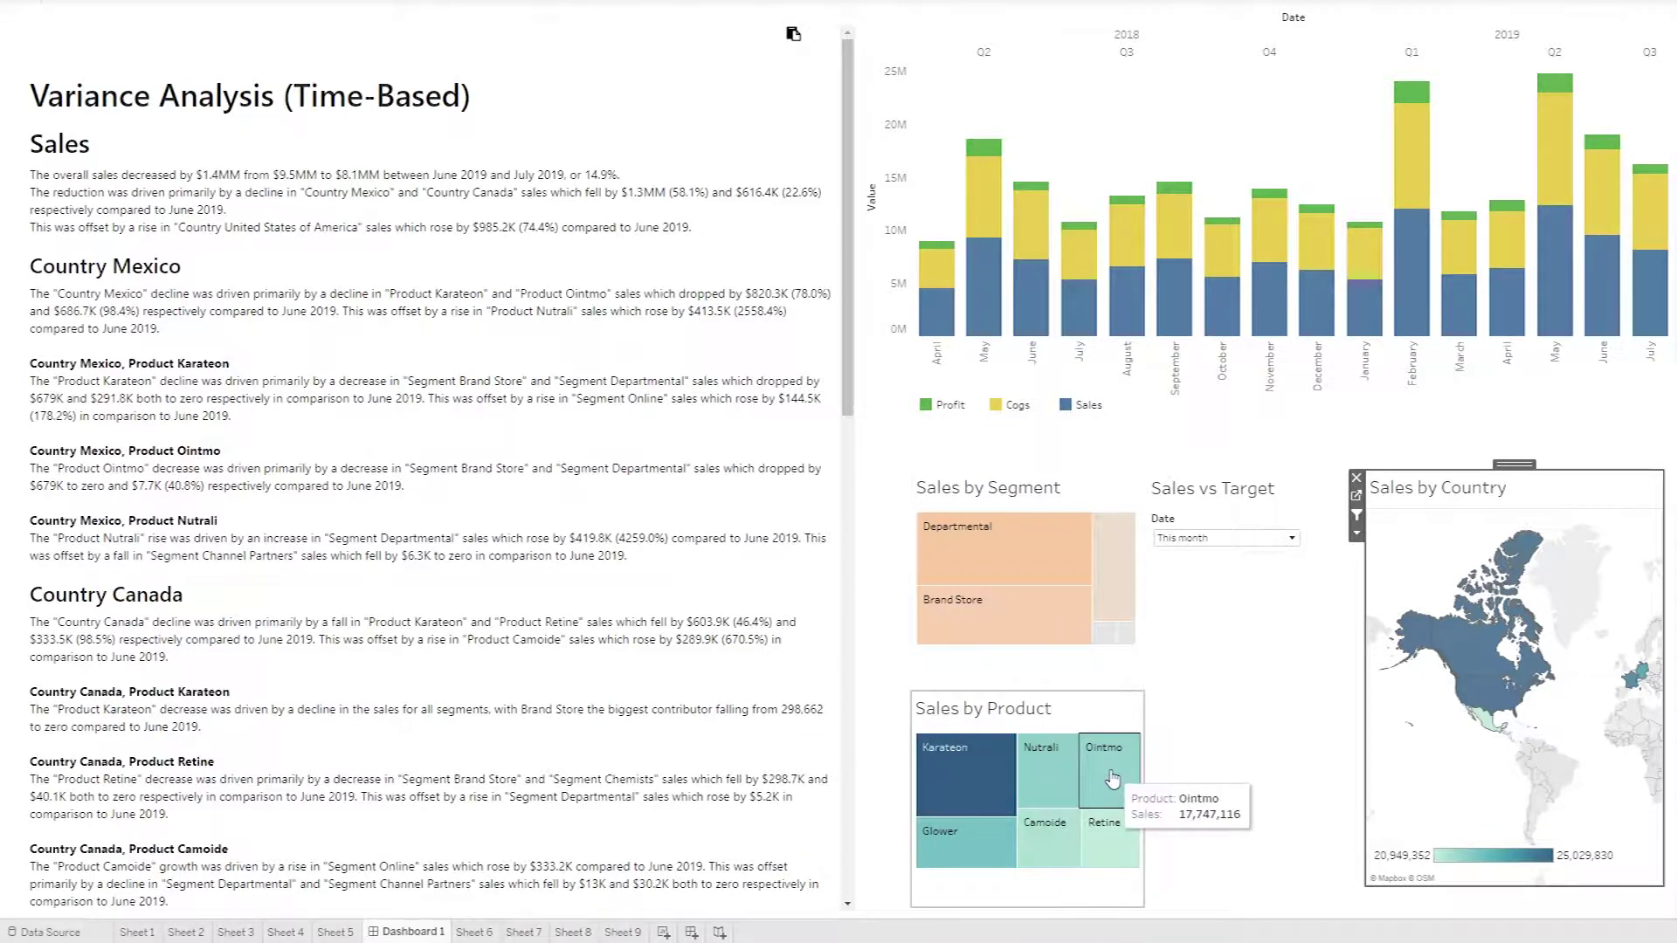
left_click(1114, 568)
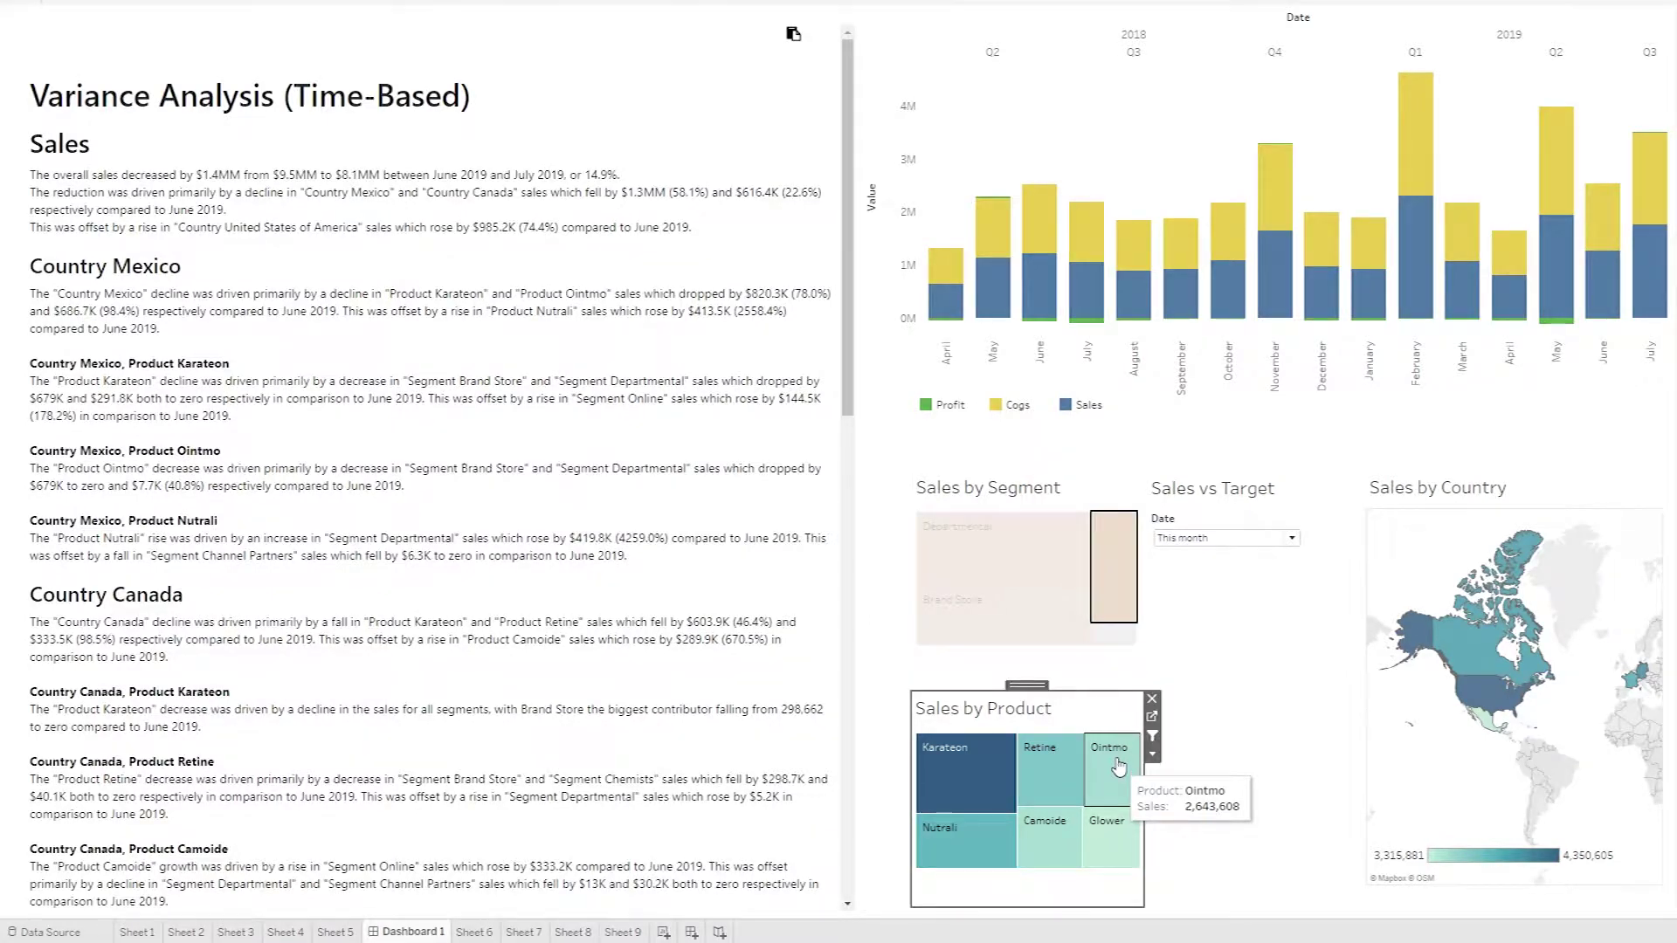
left_click(1119, 767)
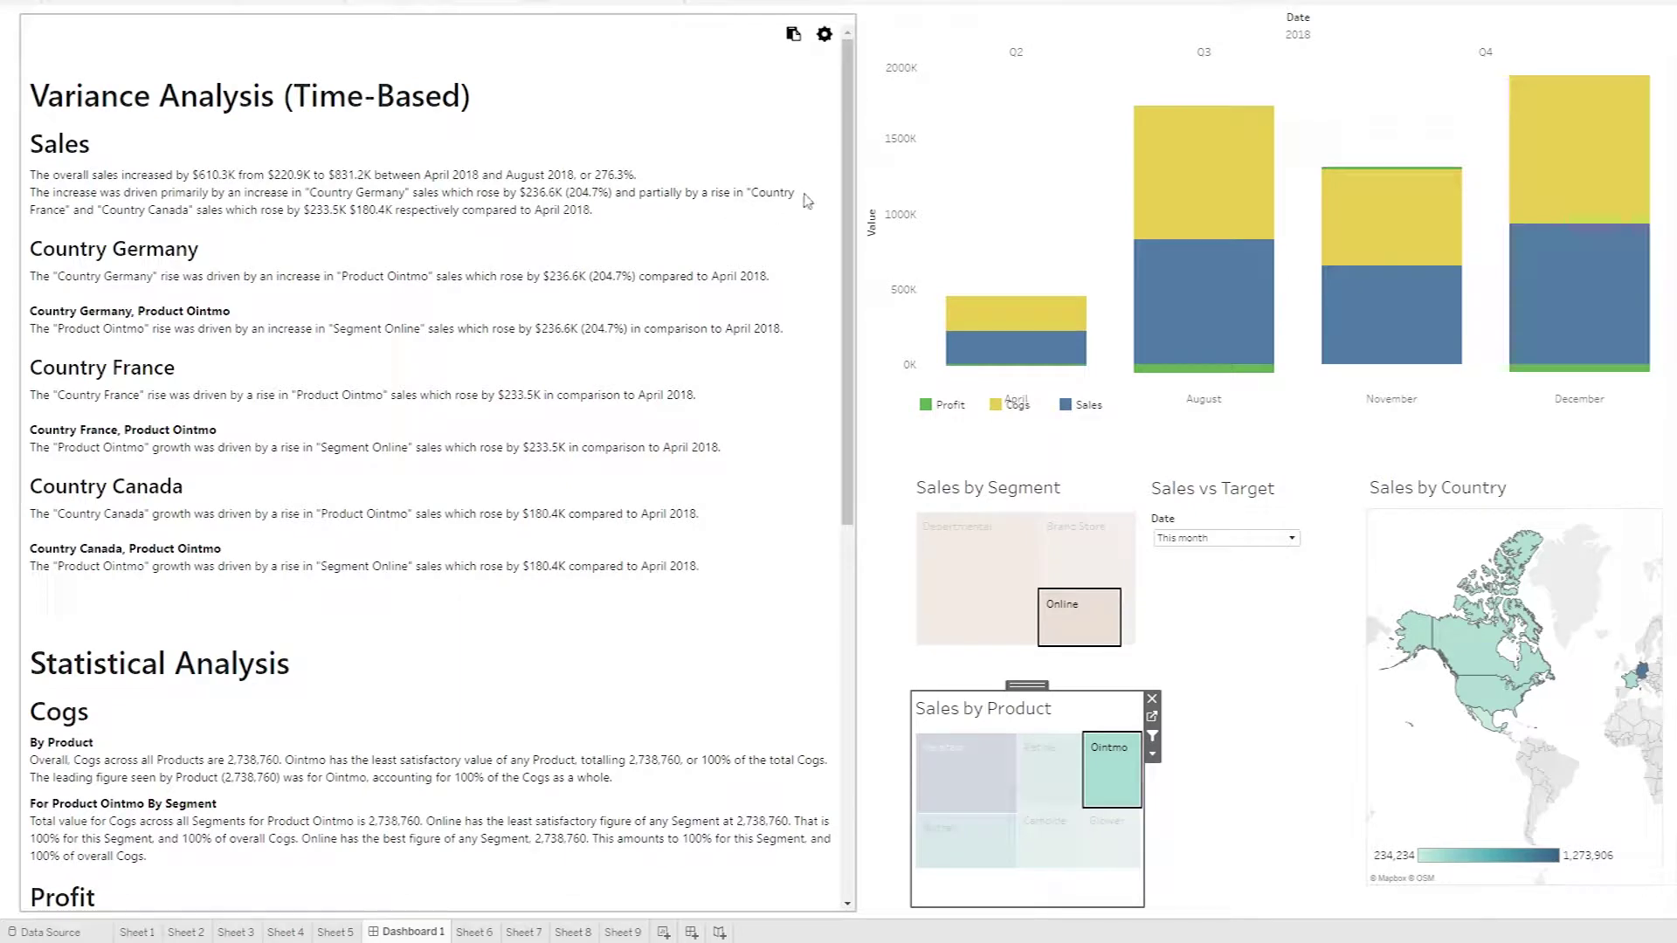
left_click_drag(846, 156, 857, 164)
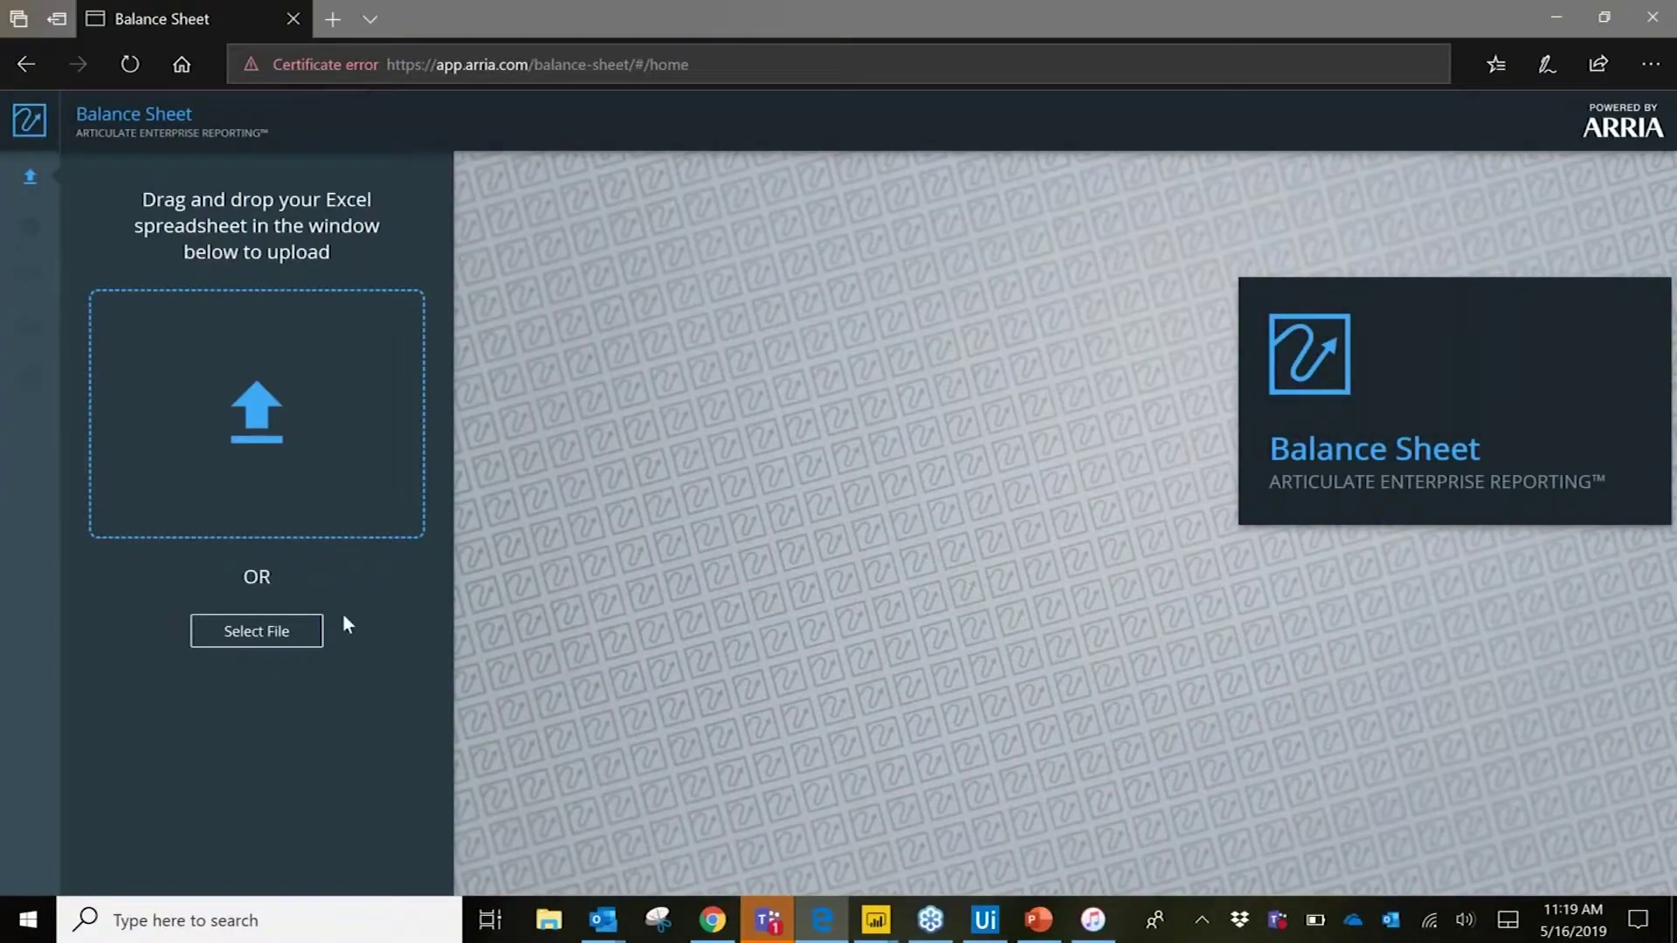
Upload ArriaNLG_BS_Prototype_InputData.xlsx, set the period to Last Year, and generate the summary.
left_click(278, 632)
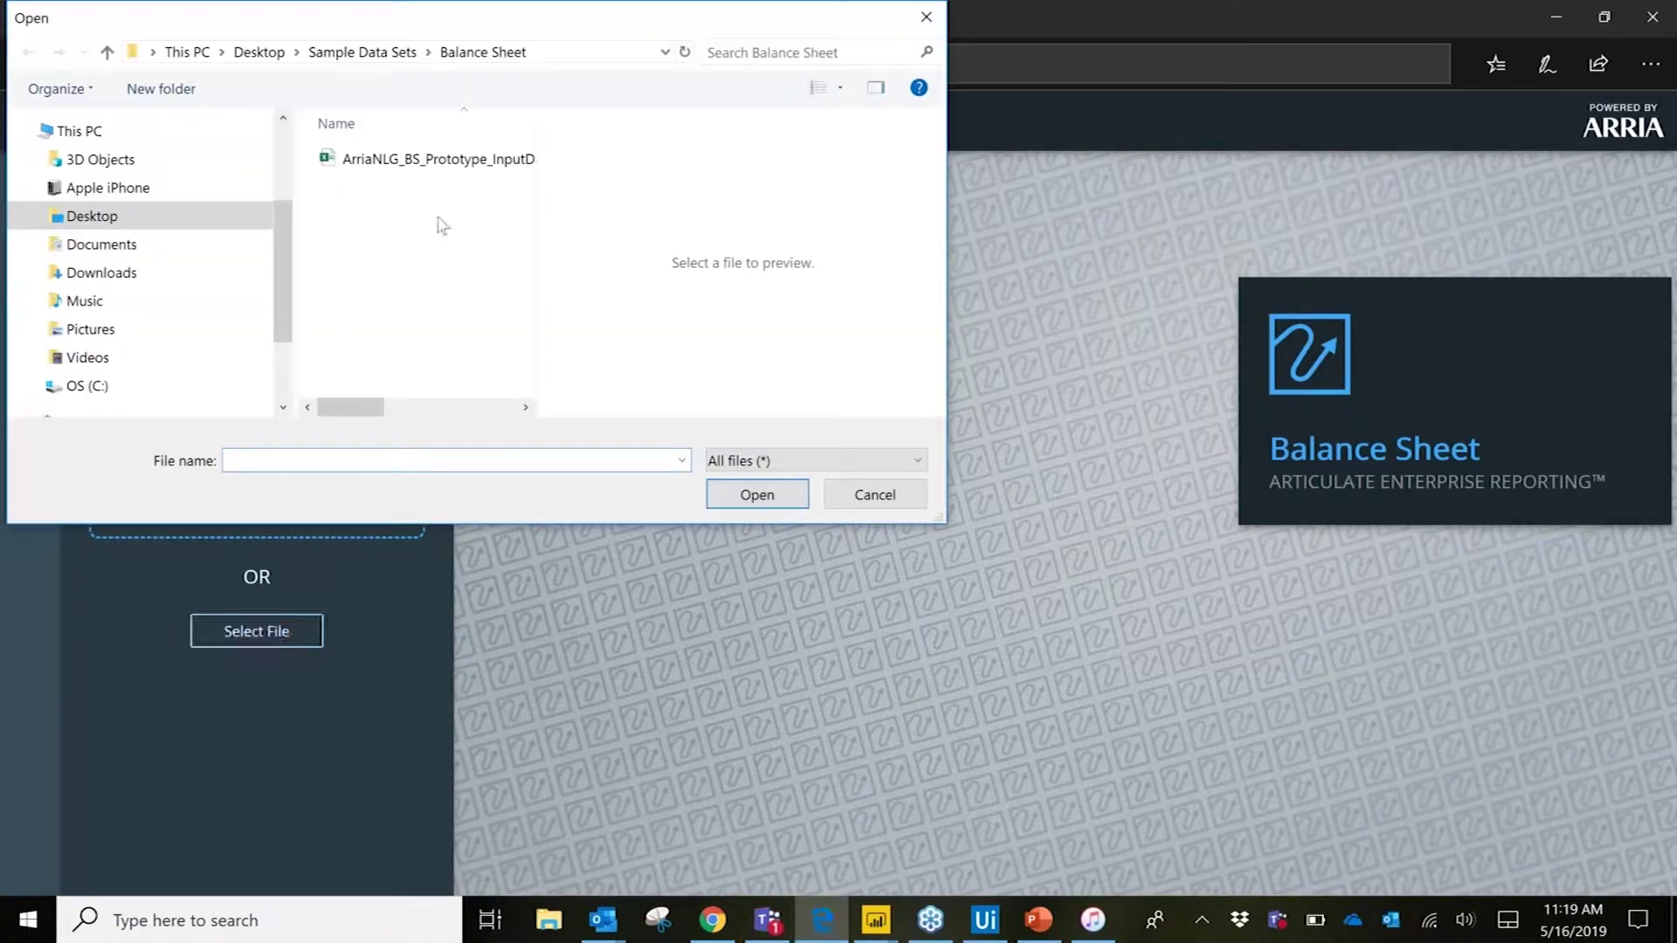
double_click(422, 166)
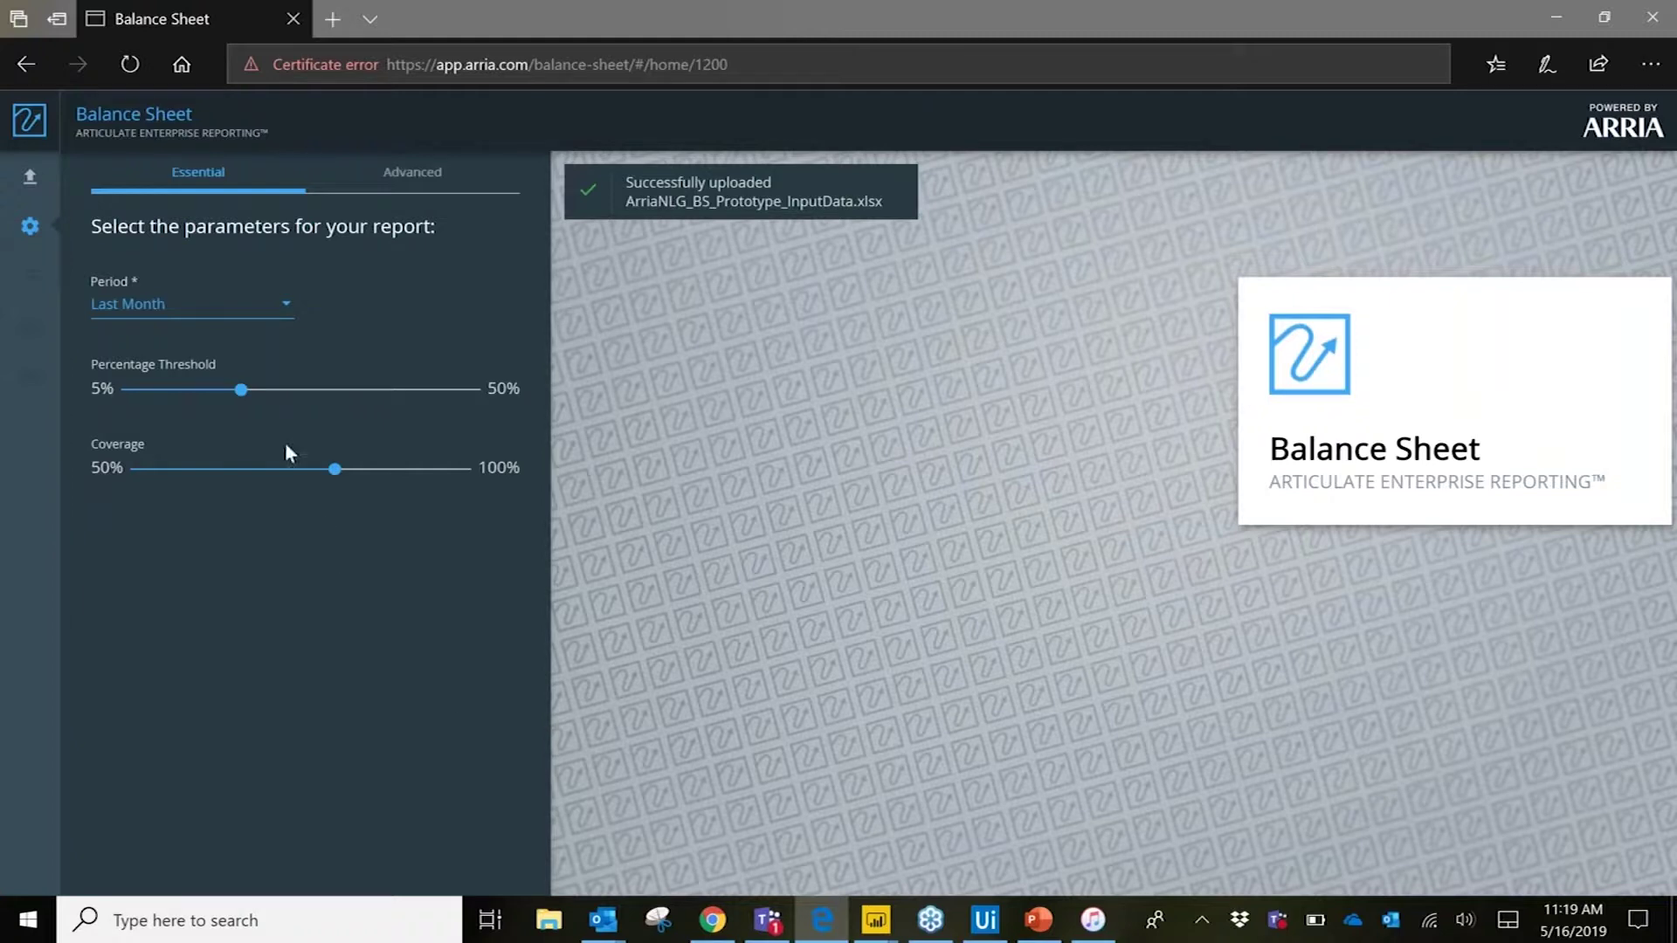
mouse_move(172, 413)
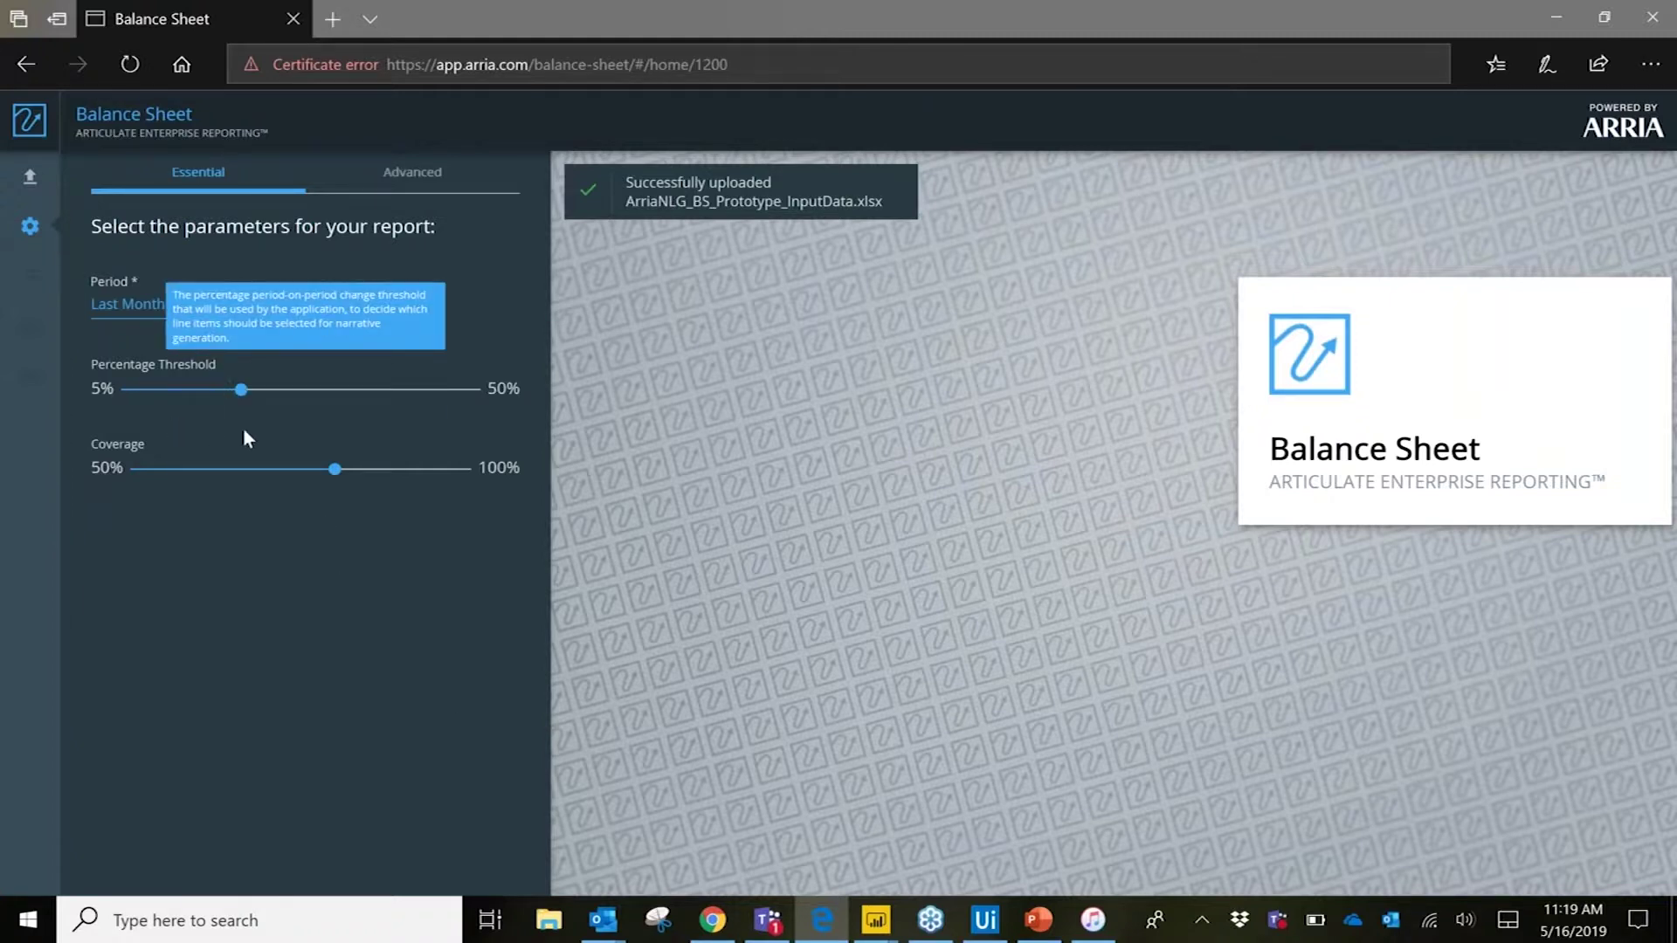
mouse_move(290, 474)
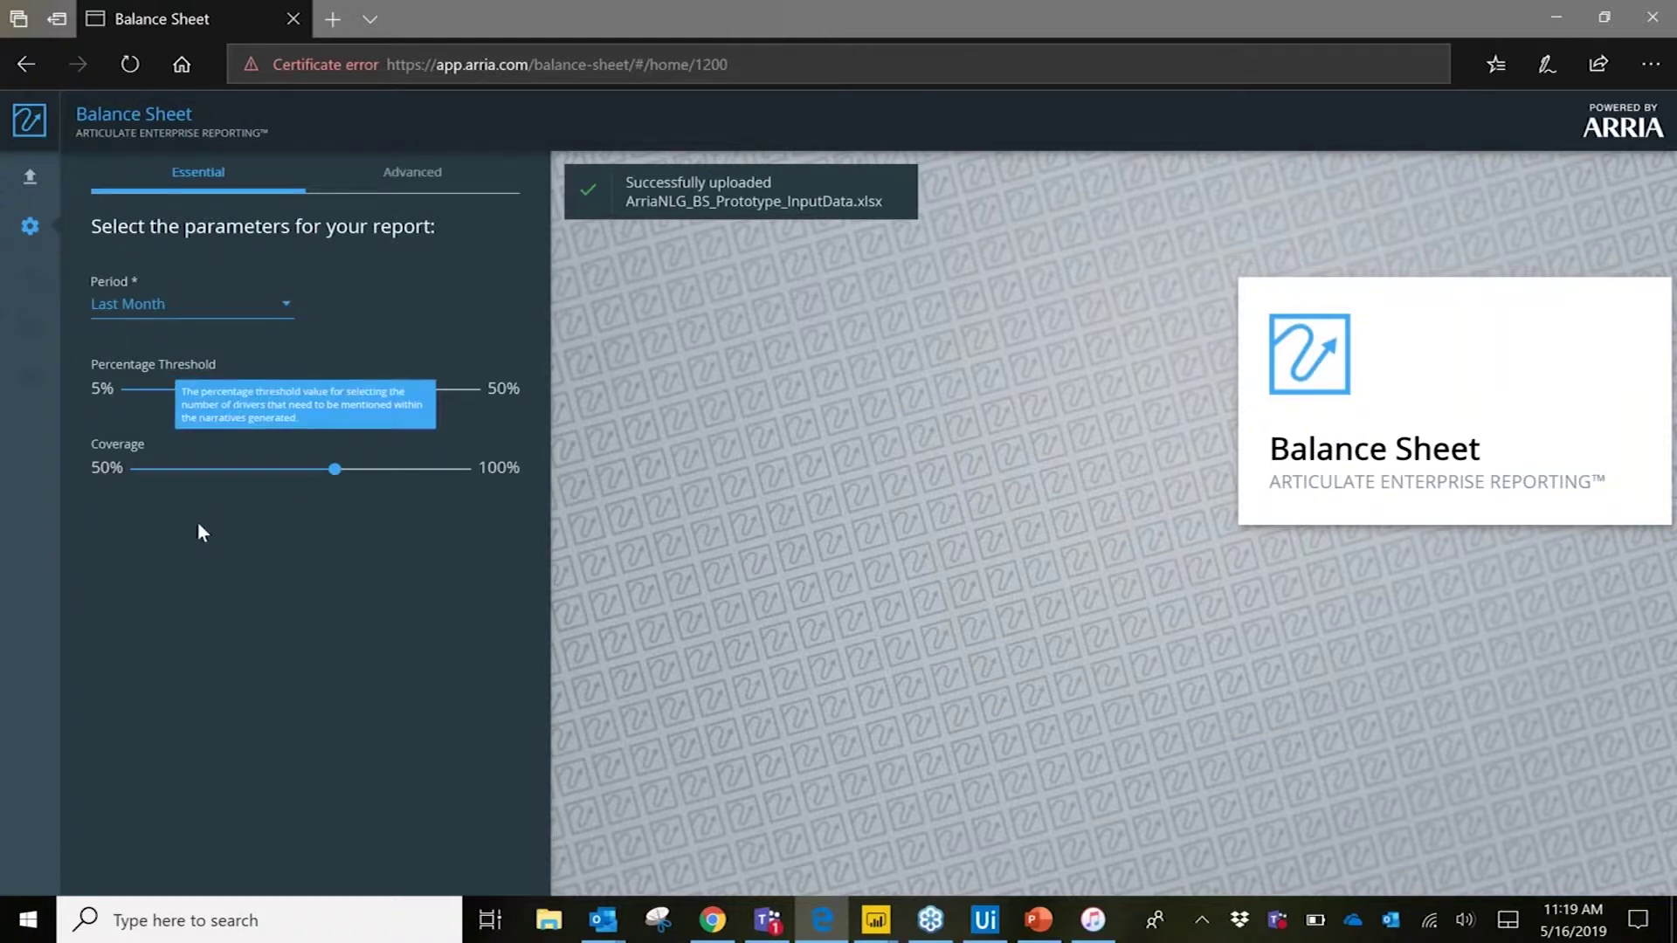
left_click(286, 310)
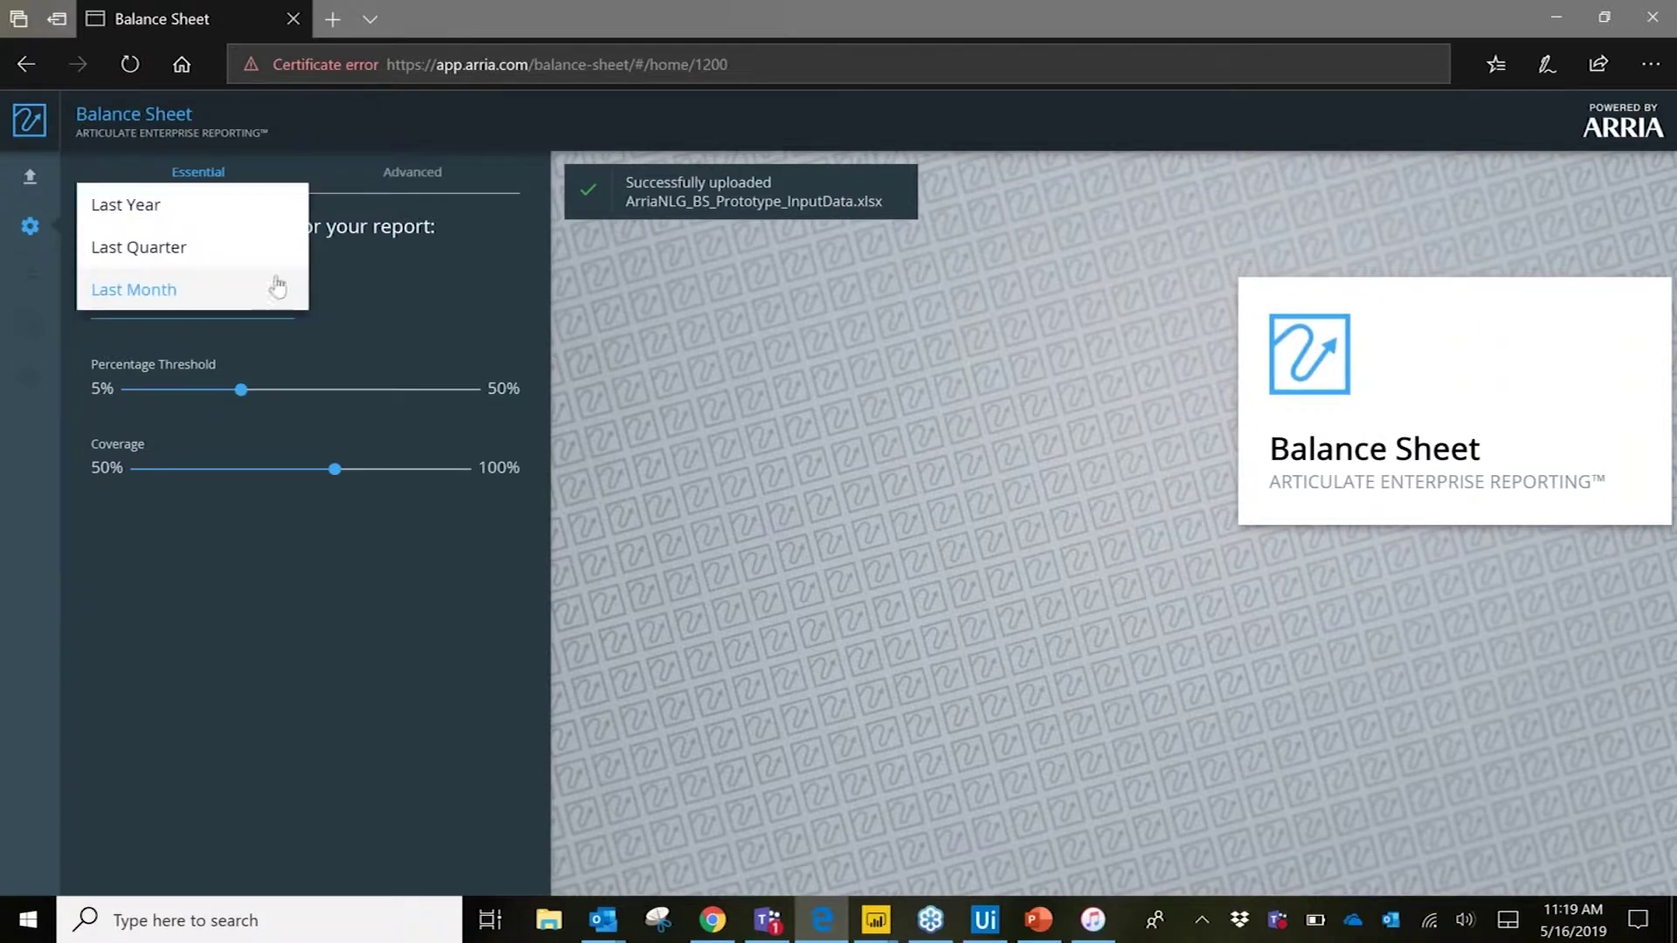
left_click(278, 216)
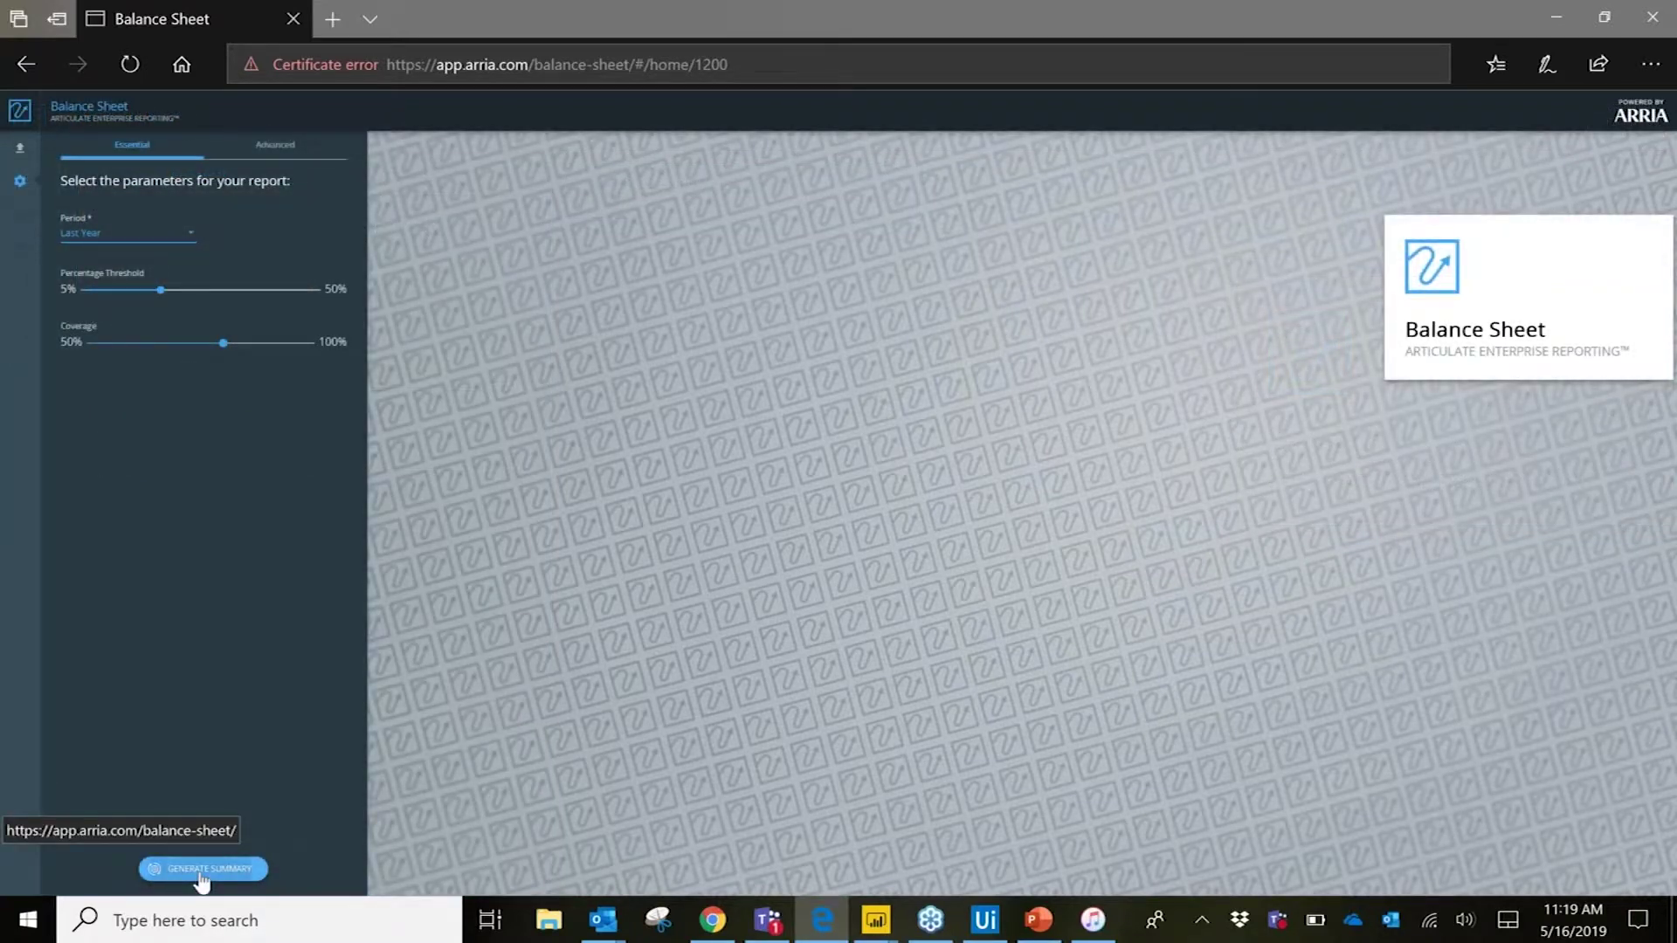
left_click(202, 870)
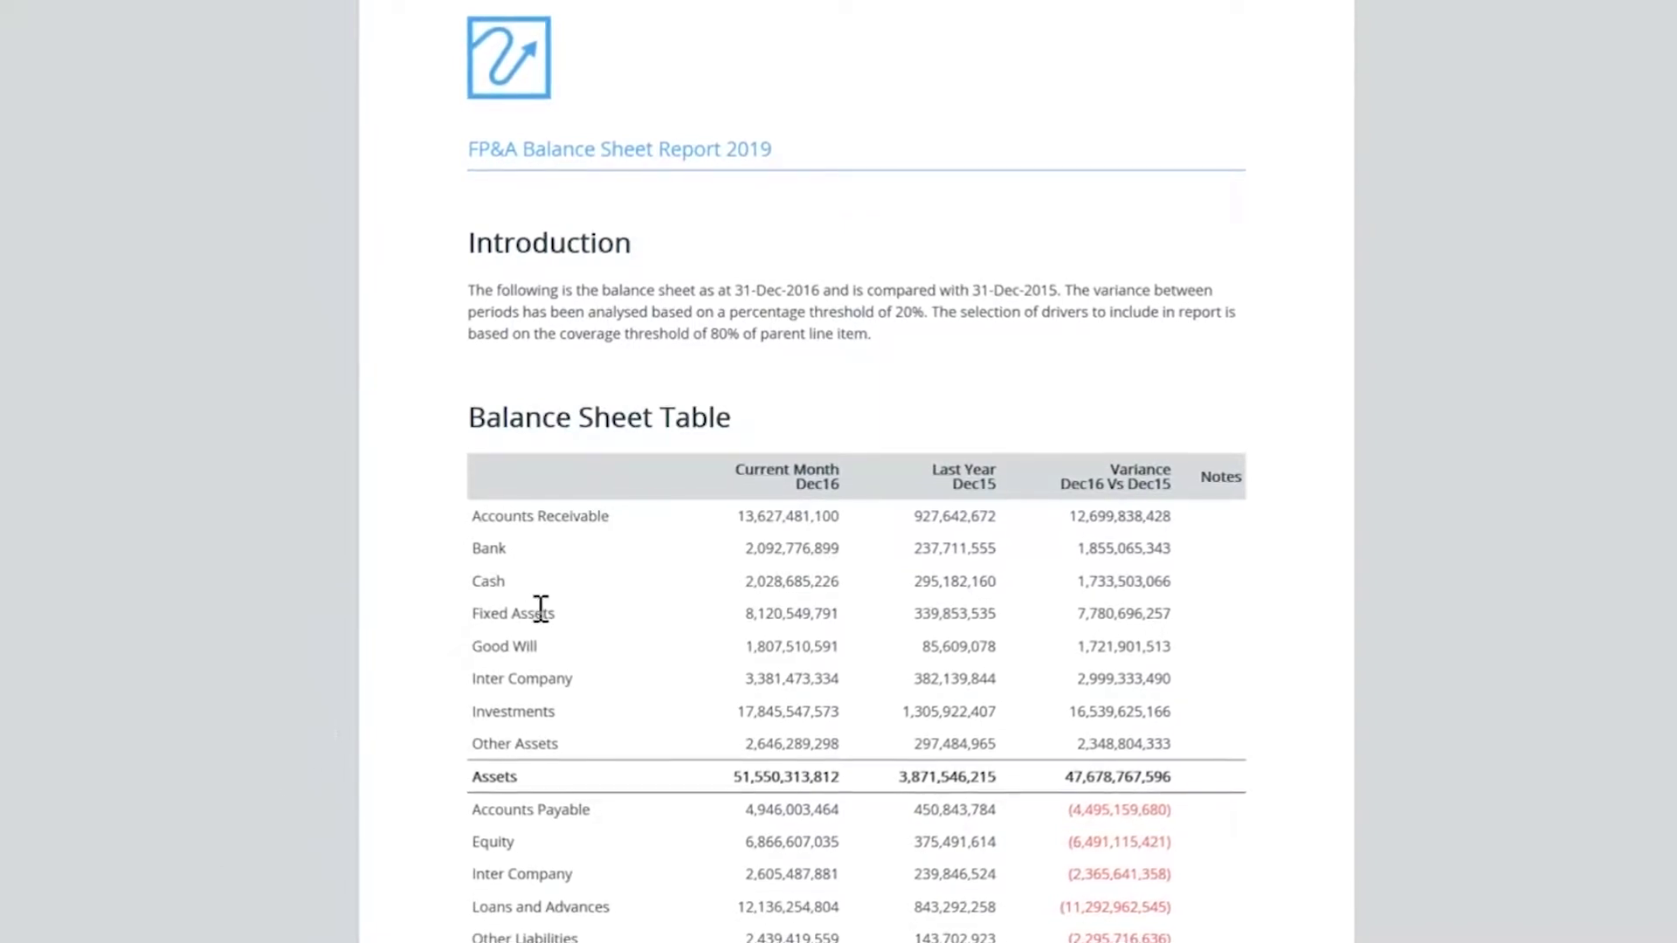
Highlight the asset rows of the Balance Sheet Table, then clear the highlight.
left_click_drag(547, 612, 1022, 661)
left_click(1022, 661)
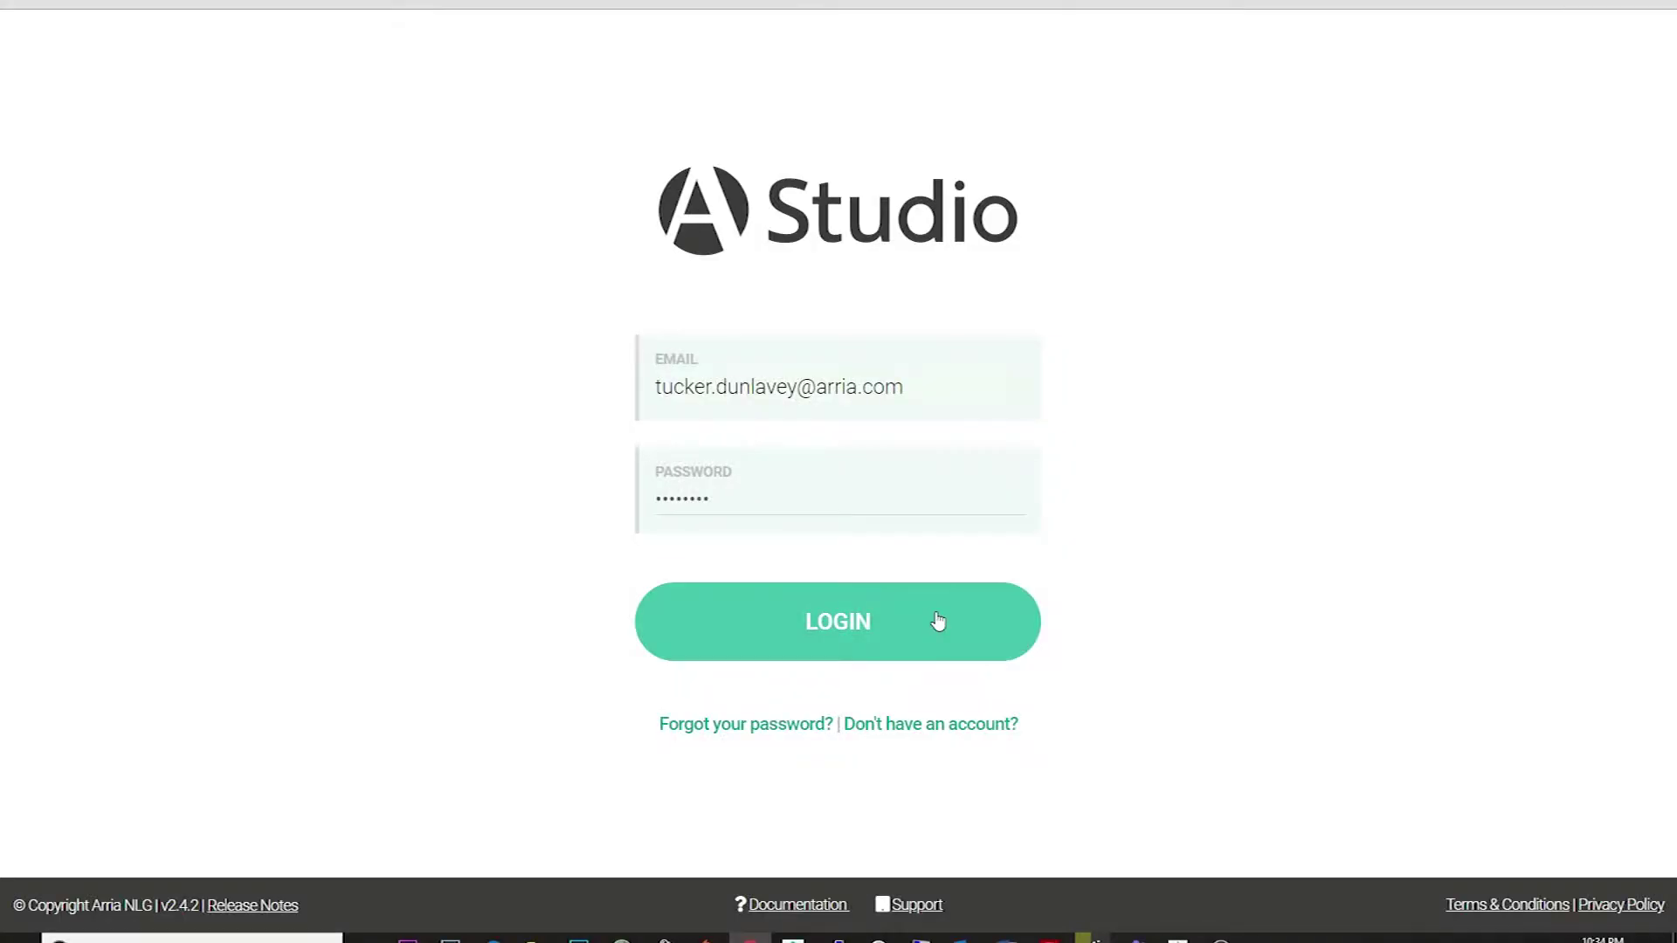
Log in to Arria Studio to reach the projects Dashboard.
left_click(936, 614)
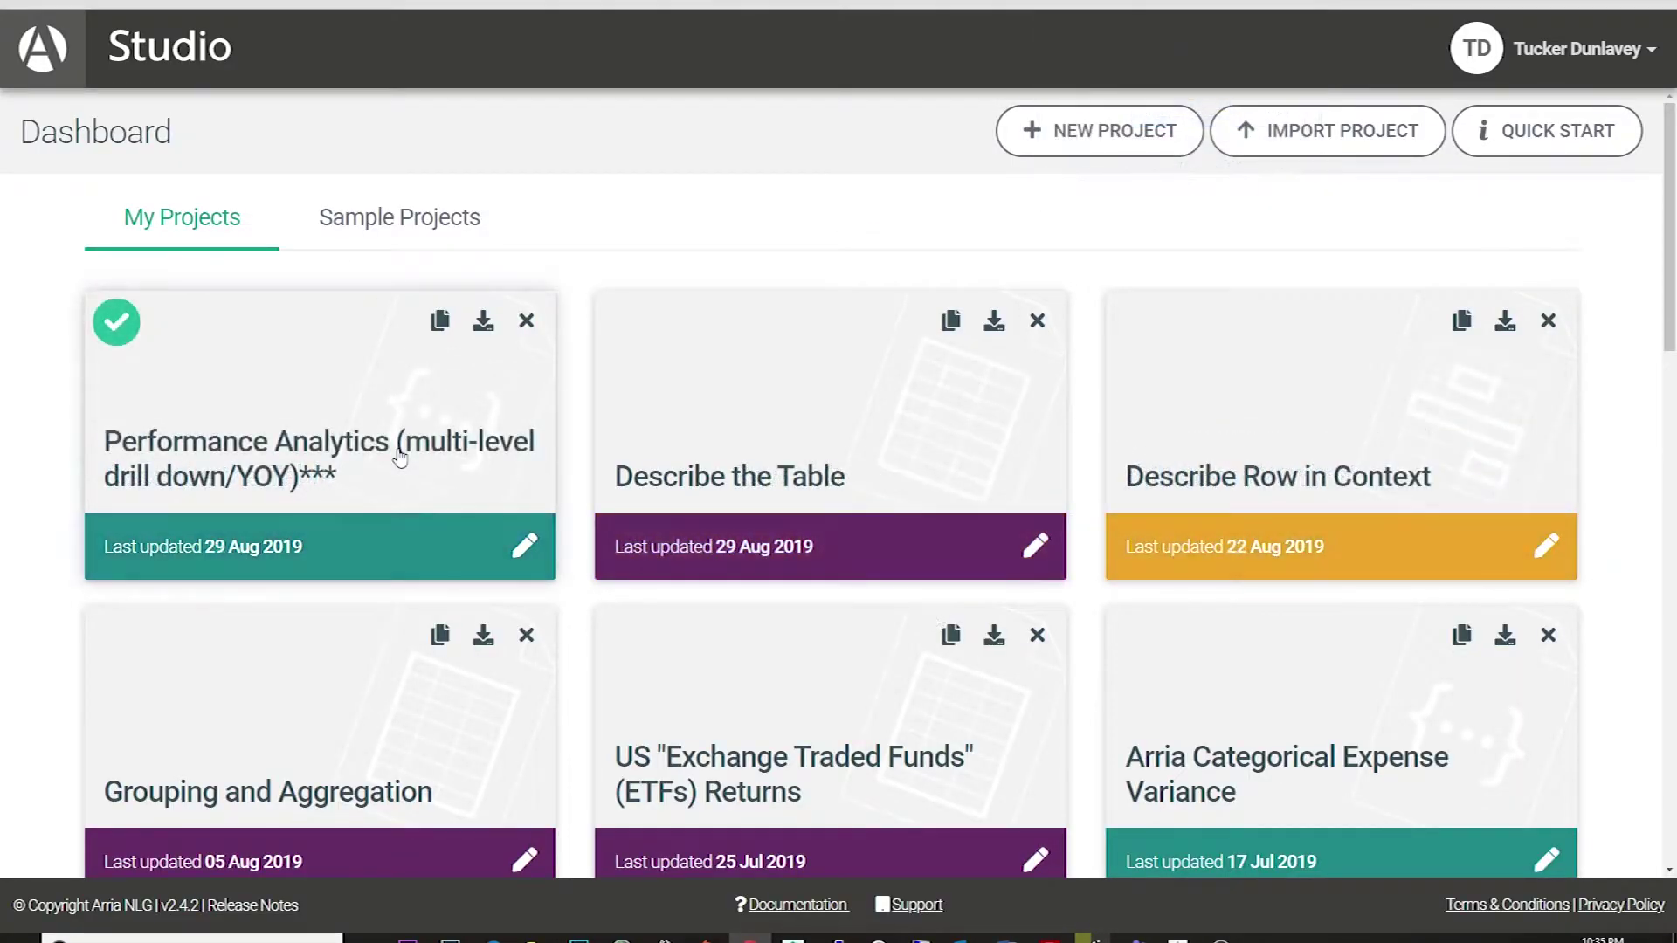
Generate a new API key for the Performance Analytics project under Publish > API.
left_click(399, 457)
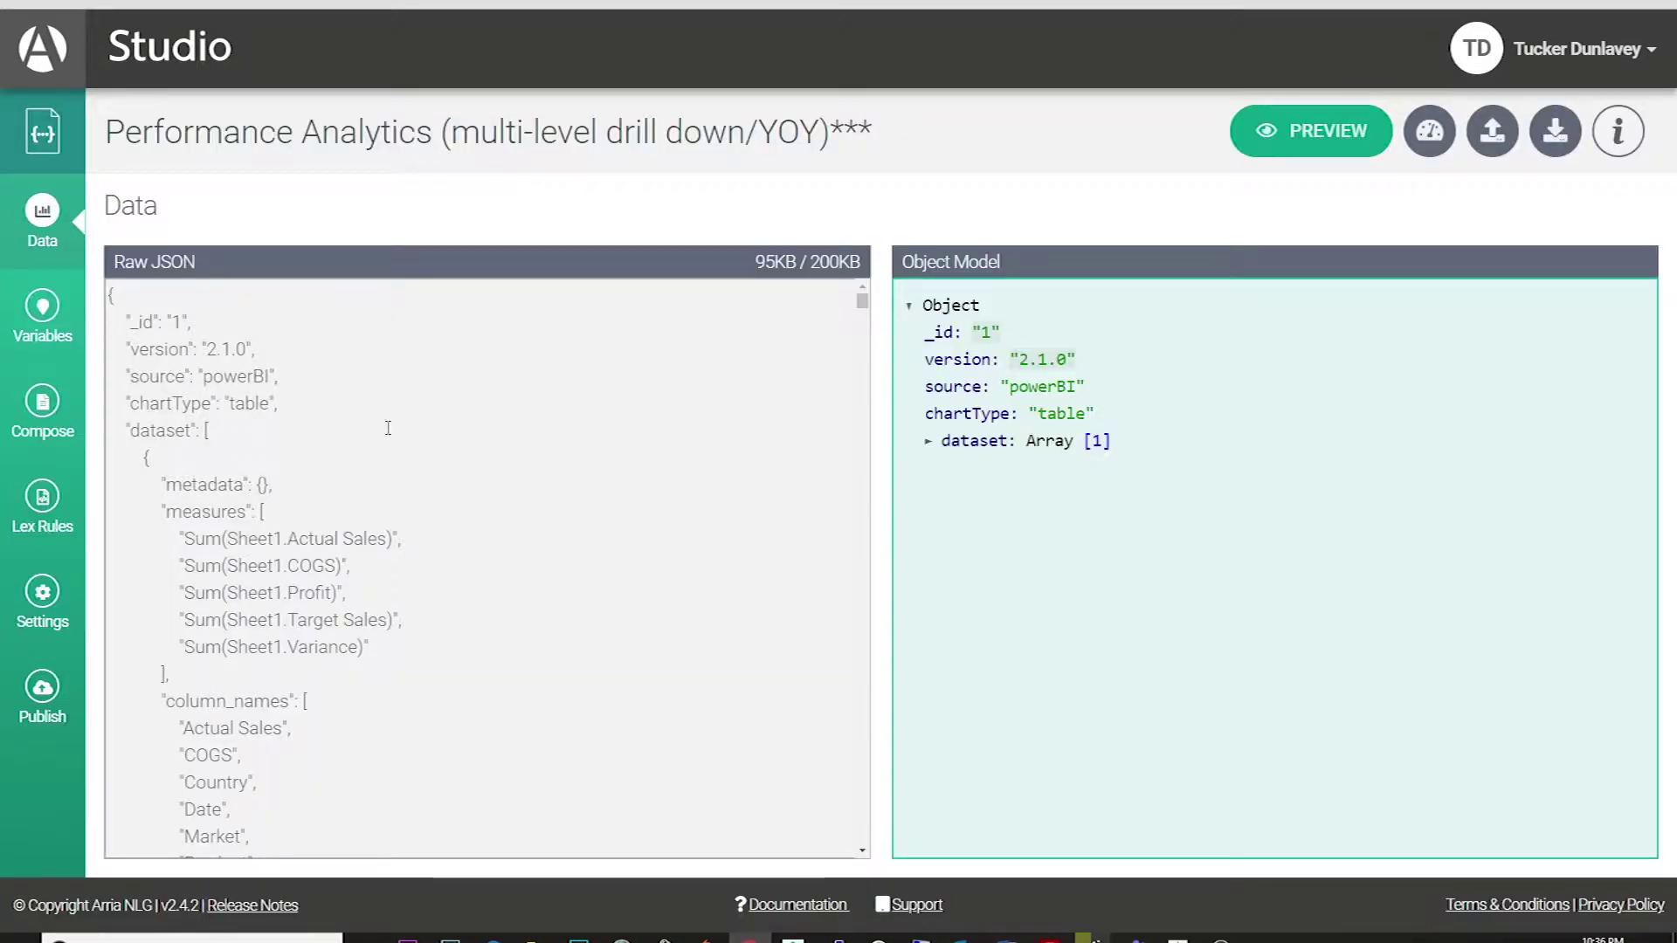
left_click(42, 685)
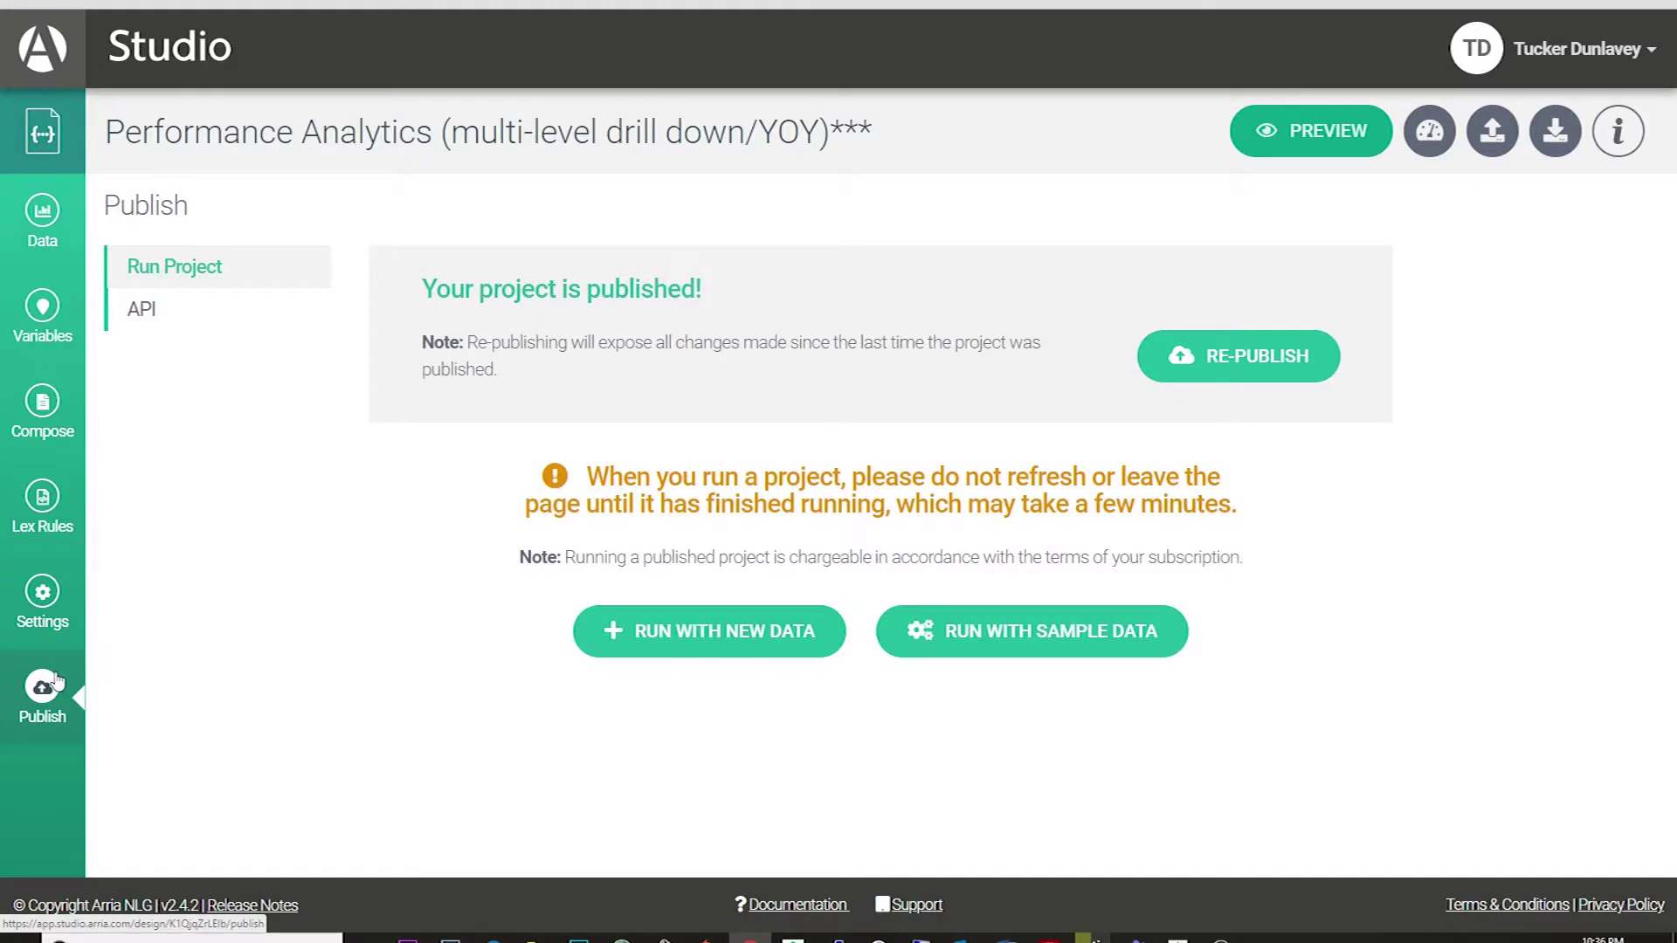
left_click(172, 314)
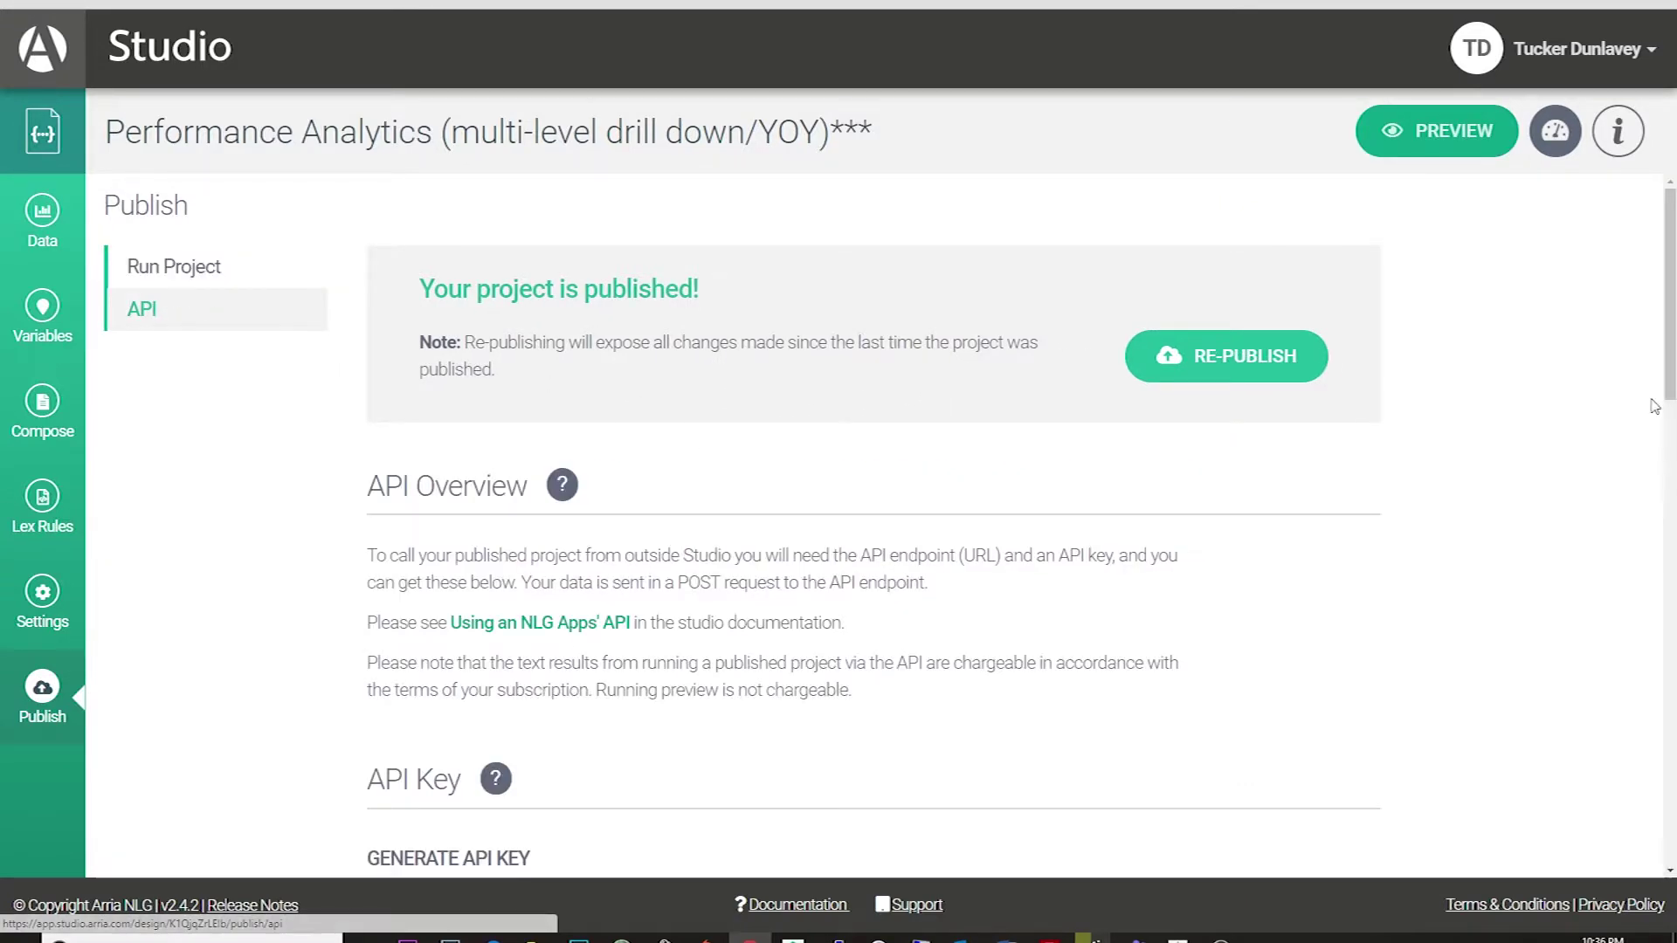
scroll(1670, 402, "down", 3)
left_click_drag(1674, 403, 1675, 537)
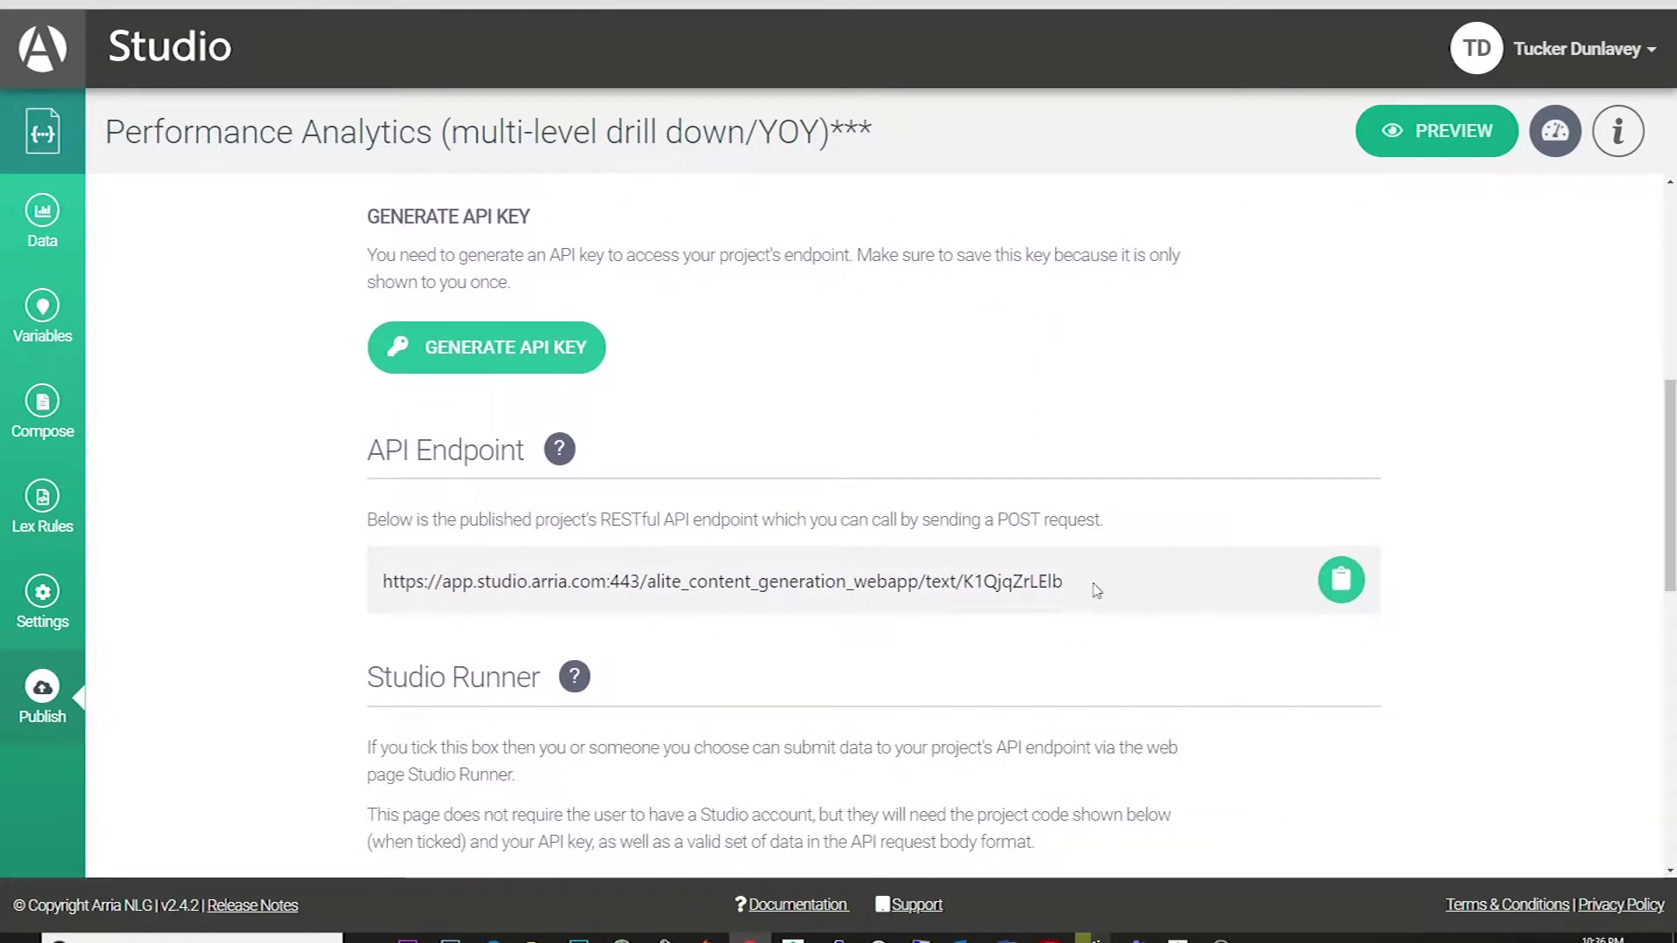
left_click(498, 354)
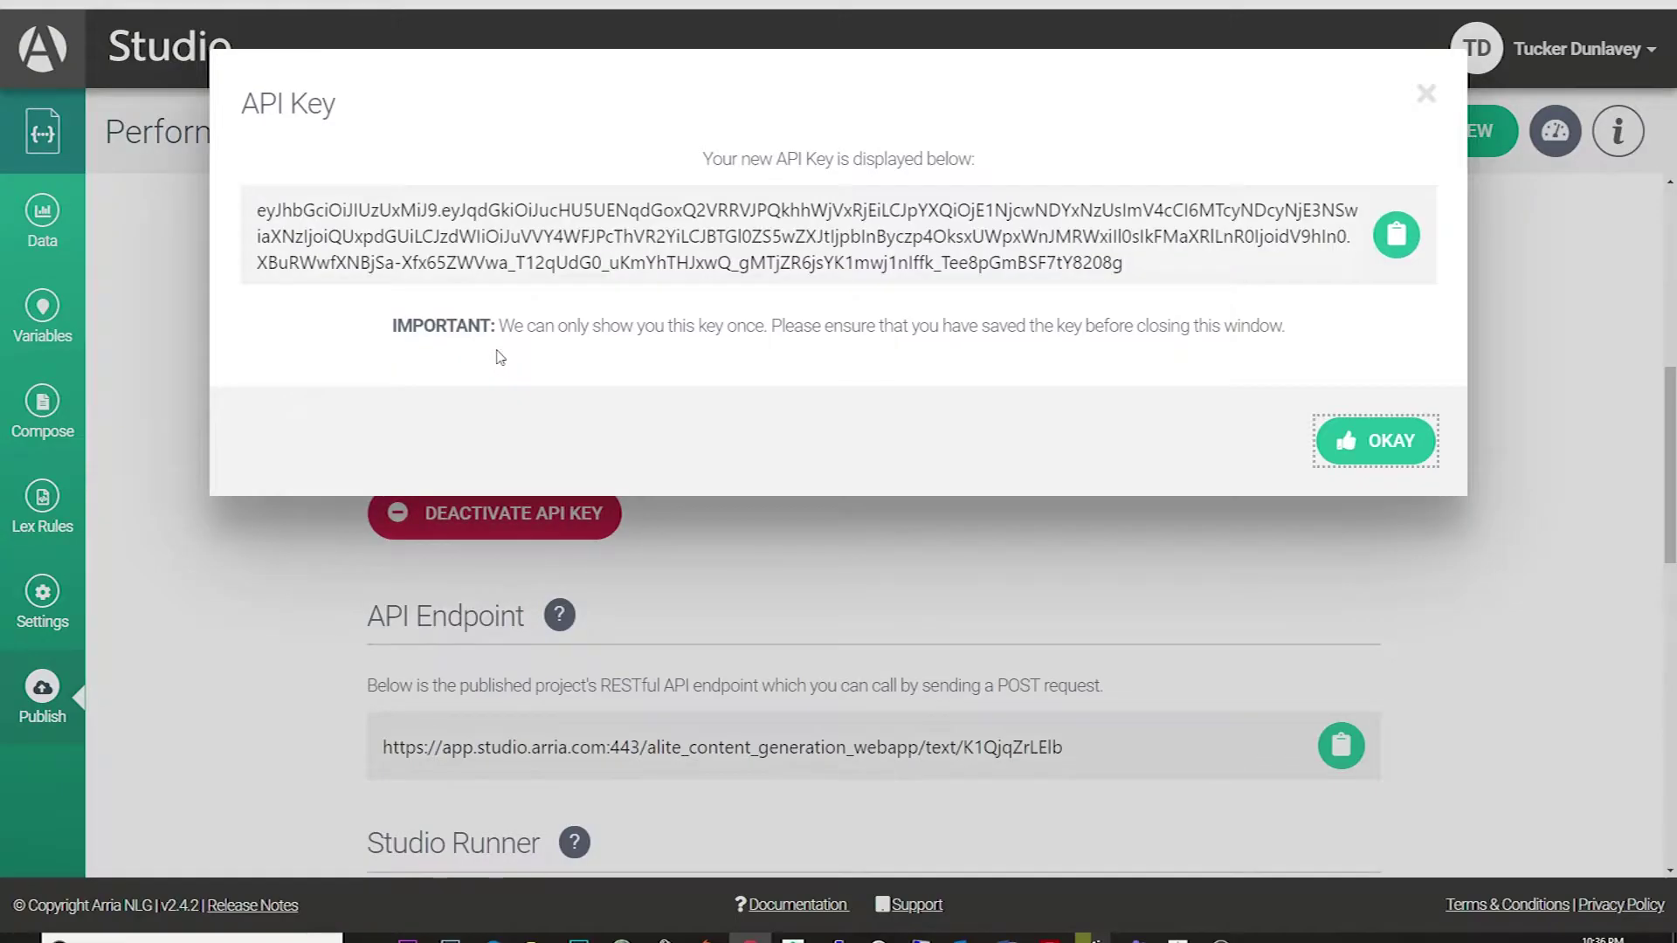
triple_click(750, 229)
left_click(1376, 441)
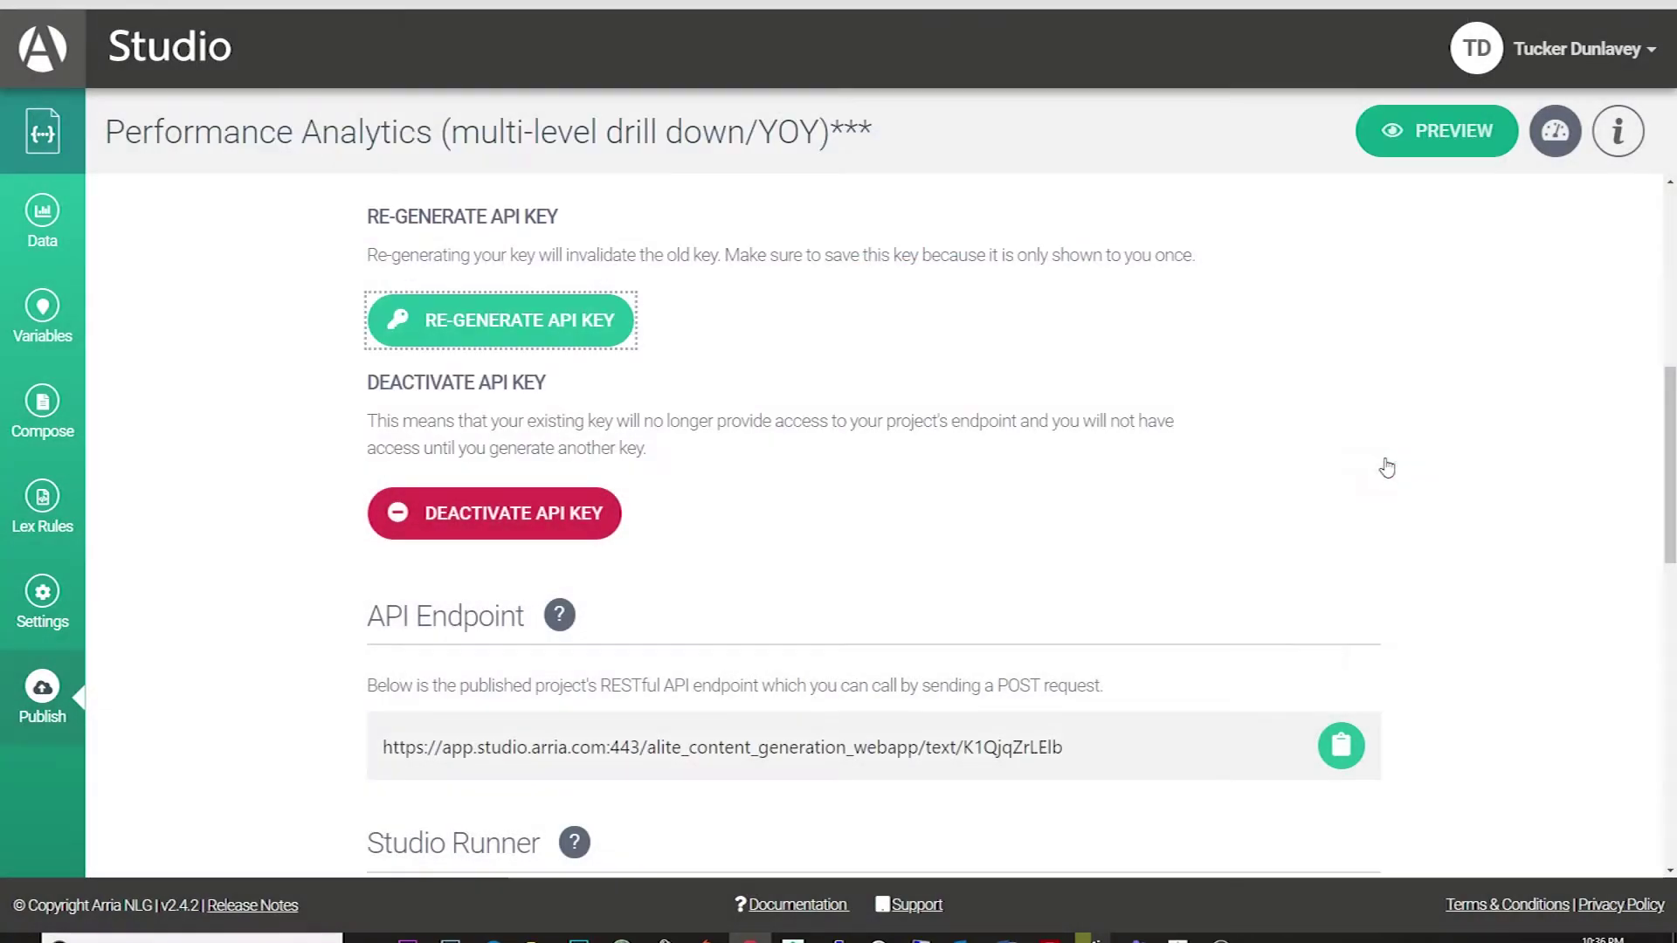
Copy the Performance Analytics project's API endpoint URL.
scroll(1131, 559, "down", 2)
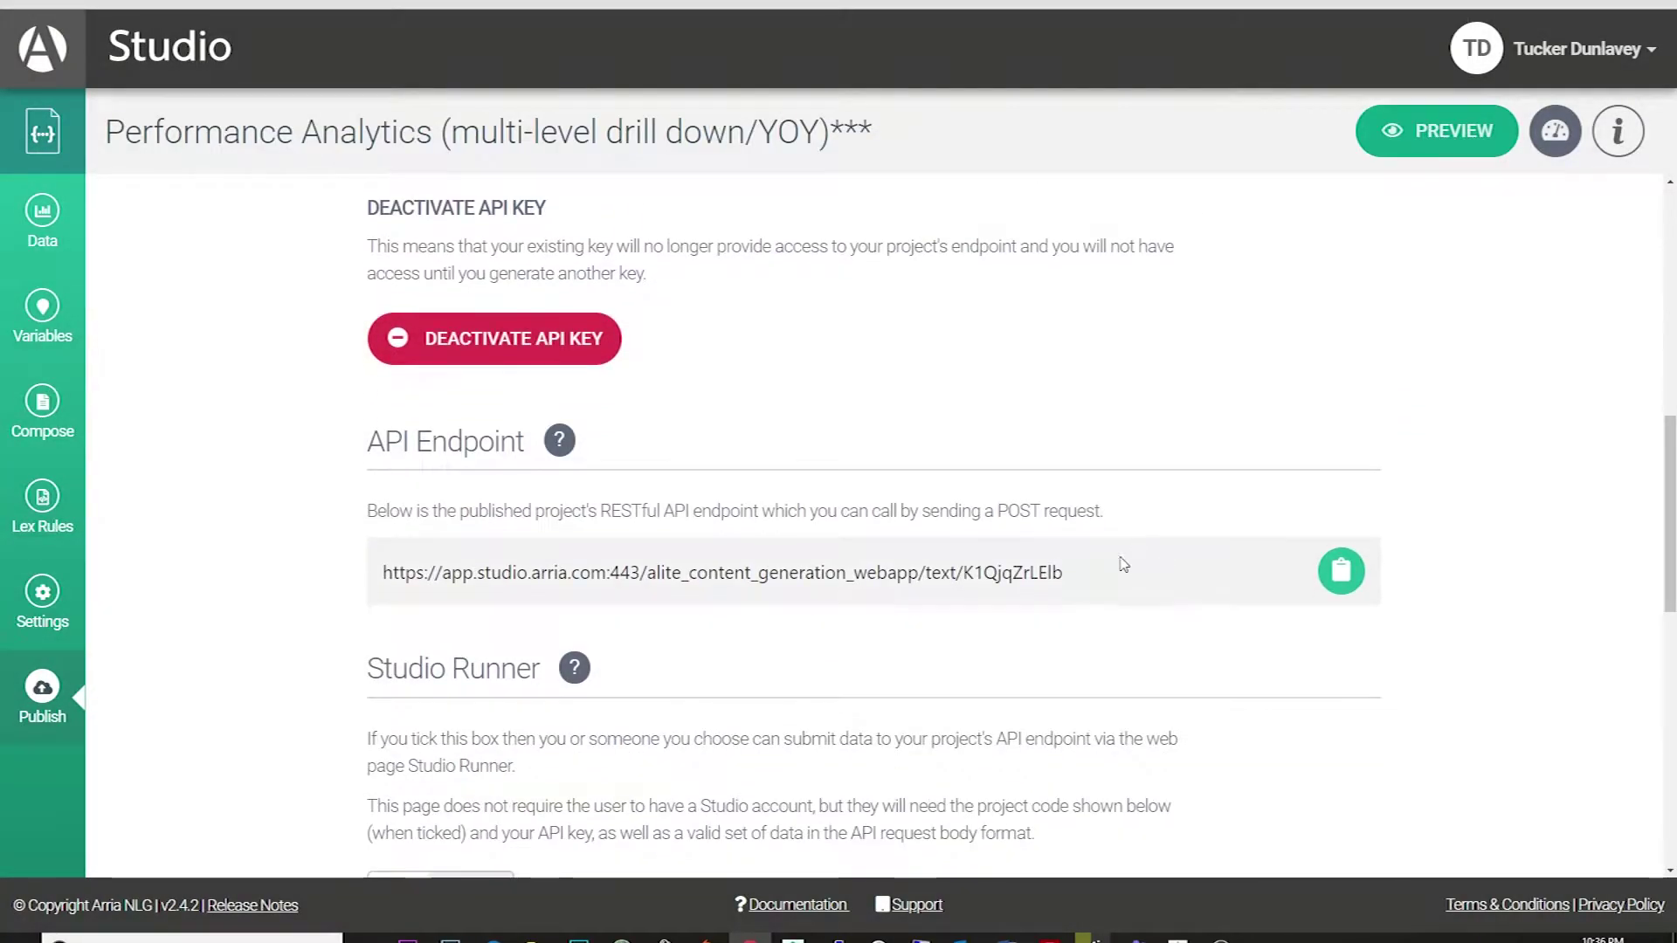
triple_click(1009, 574)
left_click(1343, 572)
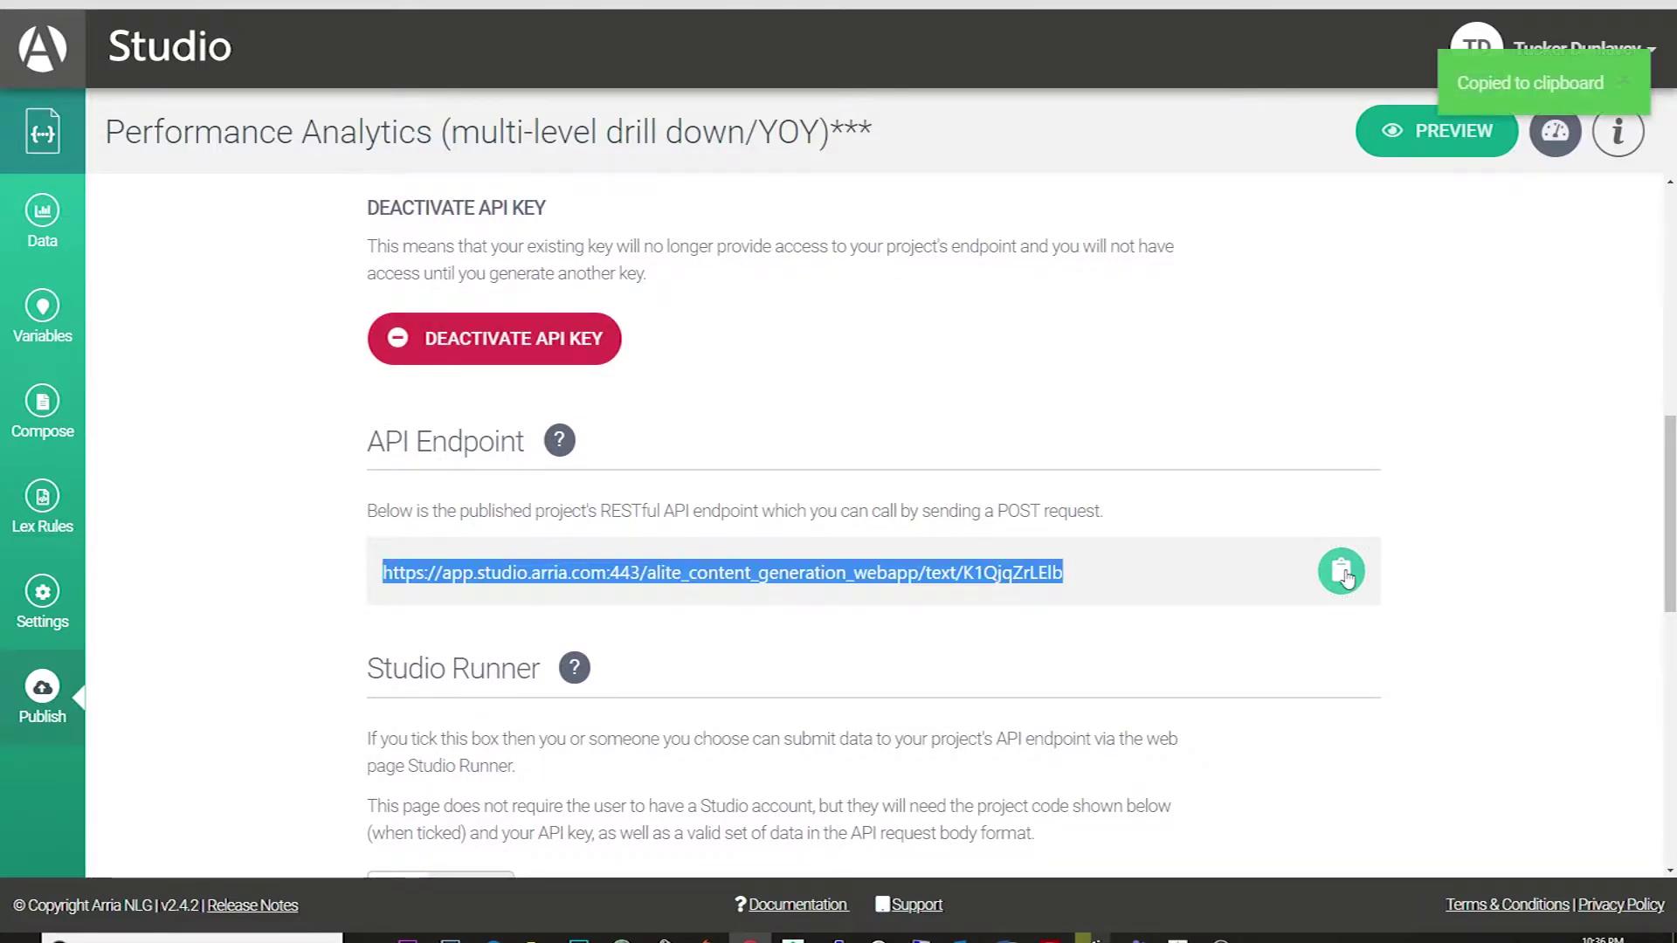
scroll(1324, 402, "down", 7)
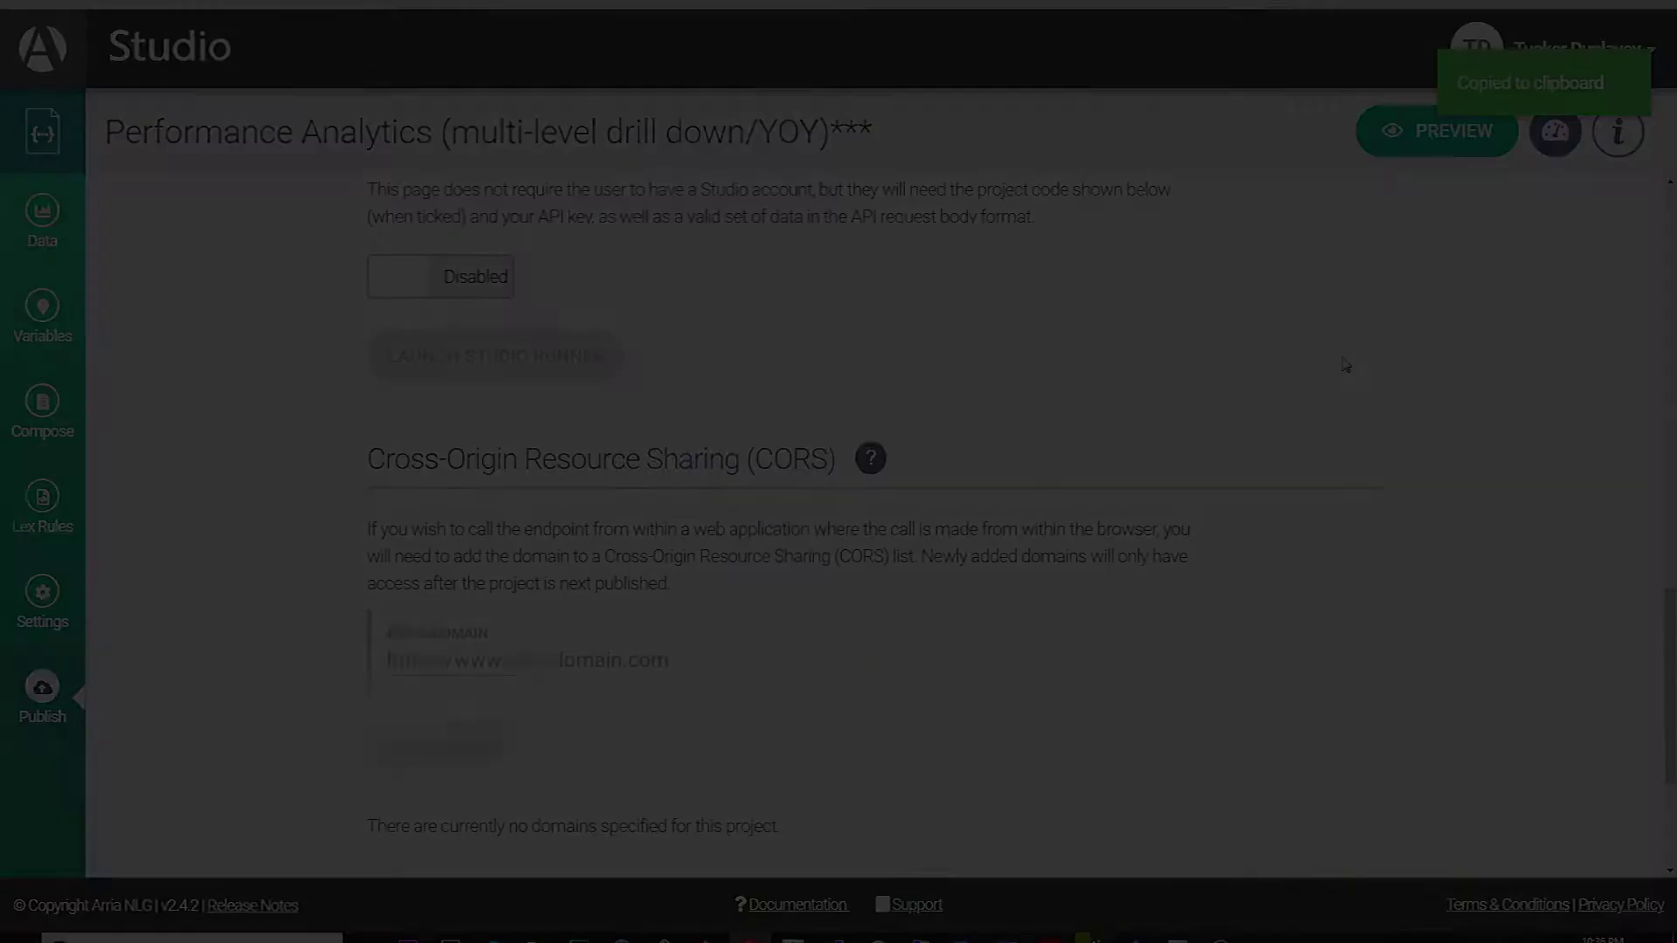